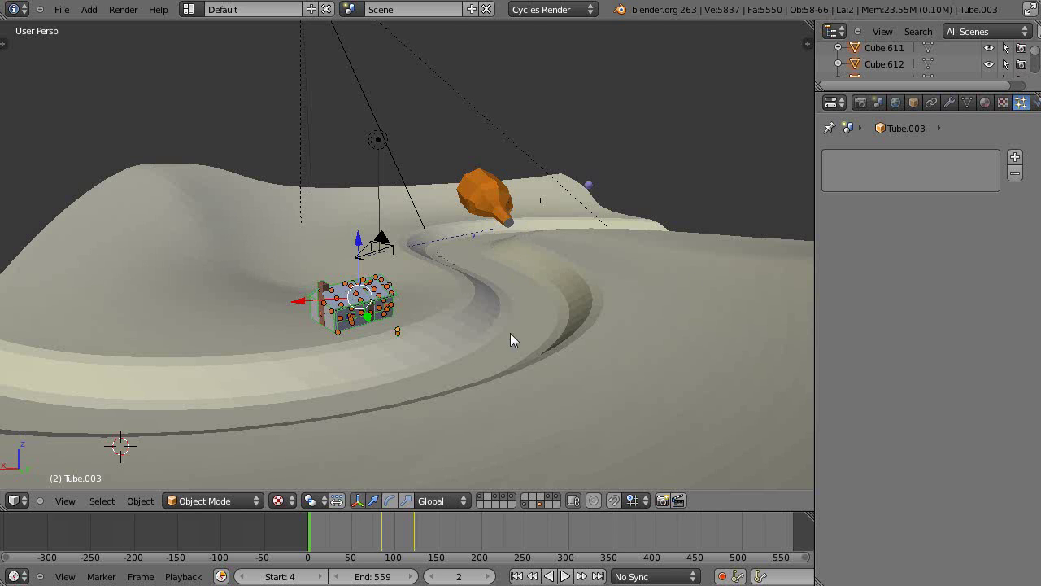
Select the river channel terrain and zoom in toward the orange bottle.
right_click(439, 344)
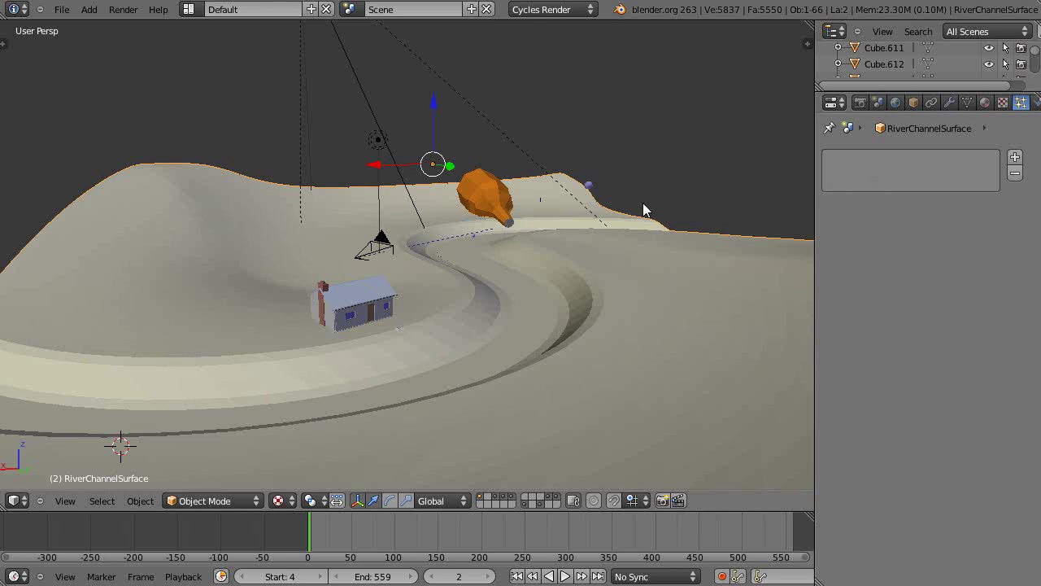
scroll(554, 265, "up", 3)
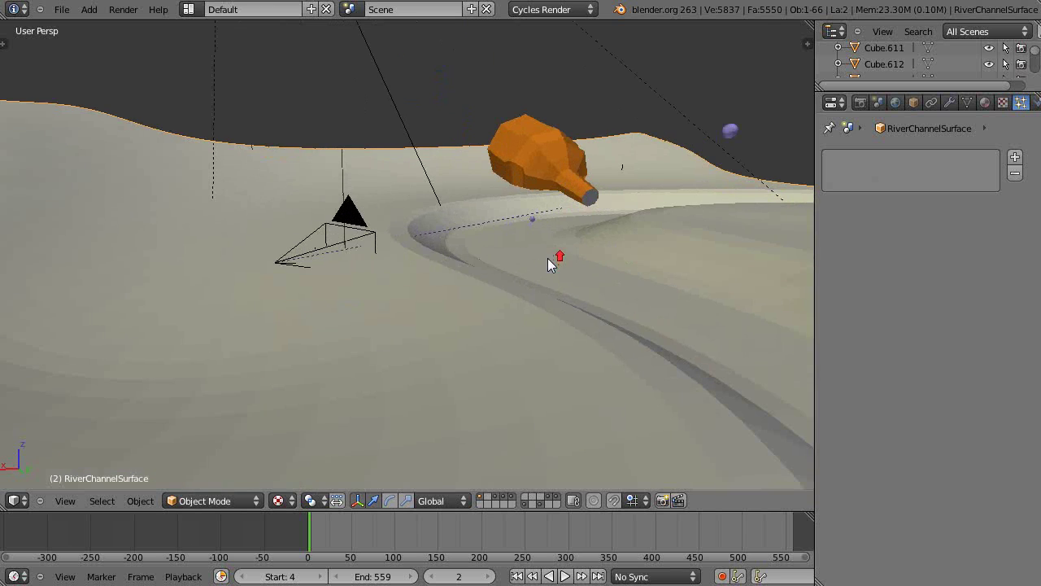
Select the bottle (Cylinder.001) and review its Fluid physics: size 0.05080, mass 1.000, viscosity 2.000.
right_click(592, 202)
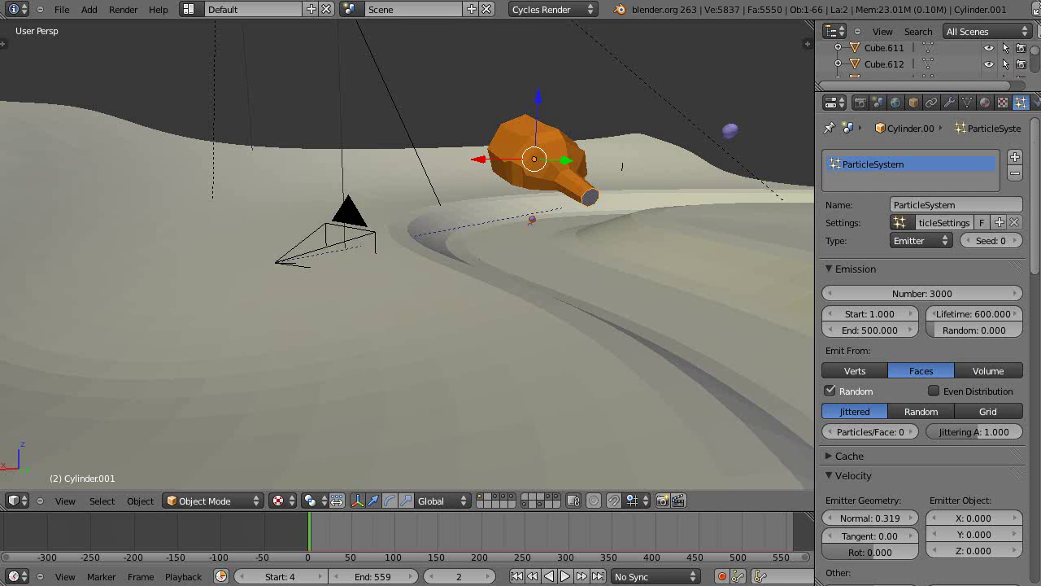
left_click_drag(1037, 144, 1009, 336)
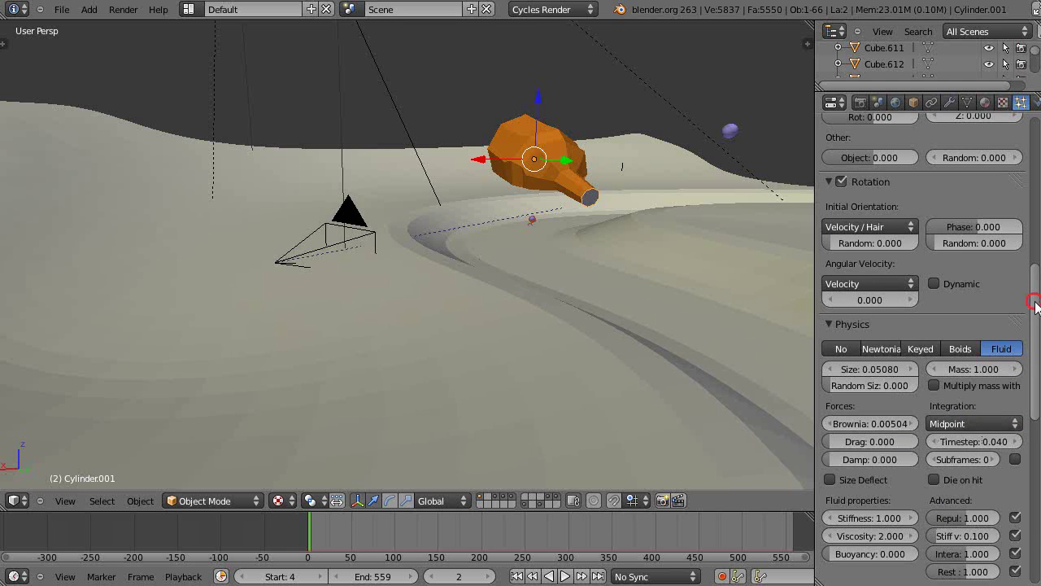
left_click_drag(1035, 304, 1038, 398)
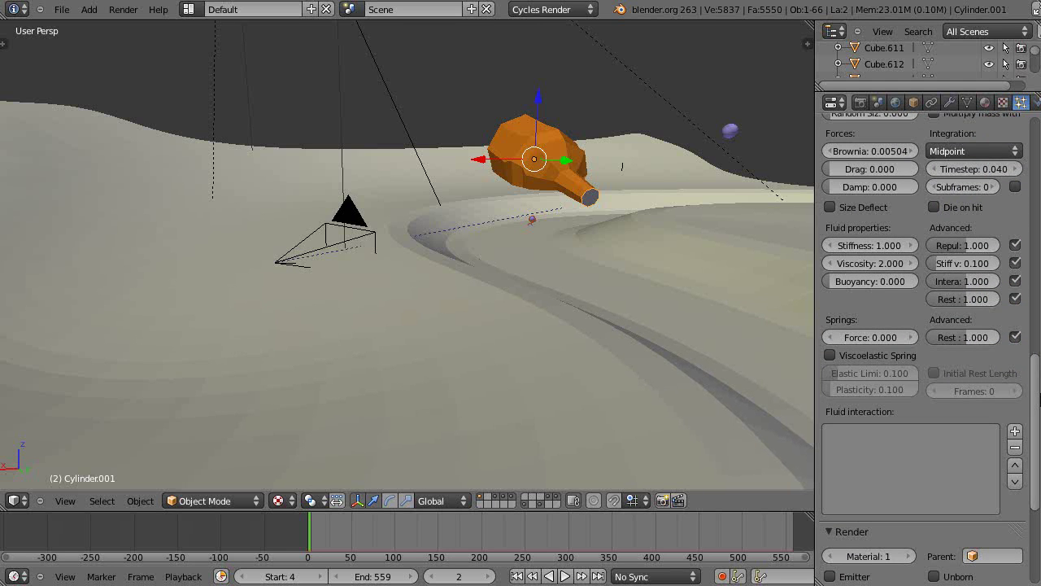
scroll(1038, 397, "up", 3)
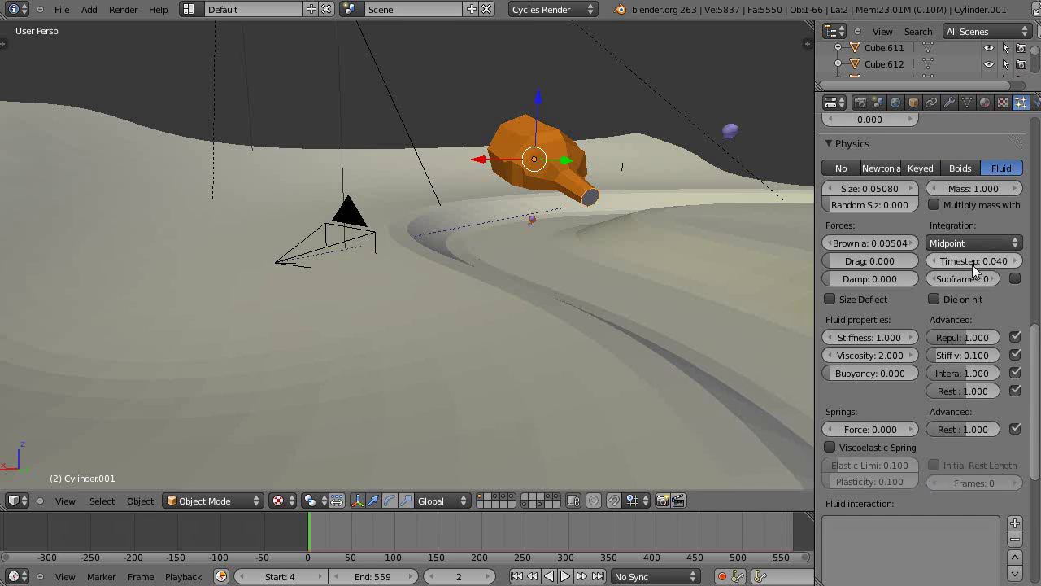
left_click_drag(1037, 368, 1035, 321)
Zoom out and orbit to a high overview of the terrain, house, bottle and river.
scroll(669, 363, "down", 6)
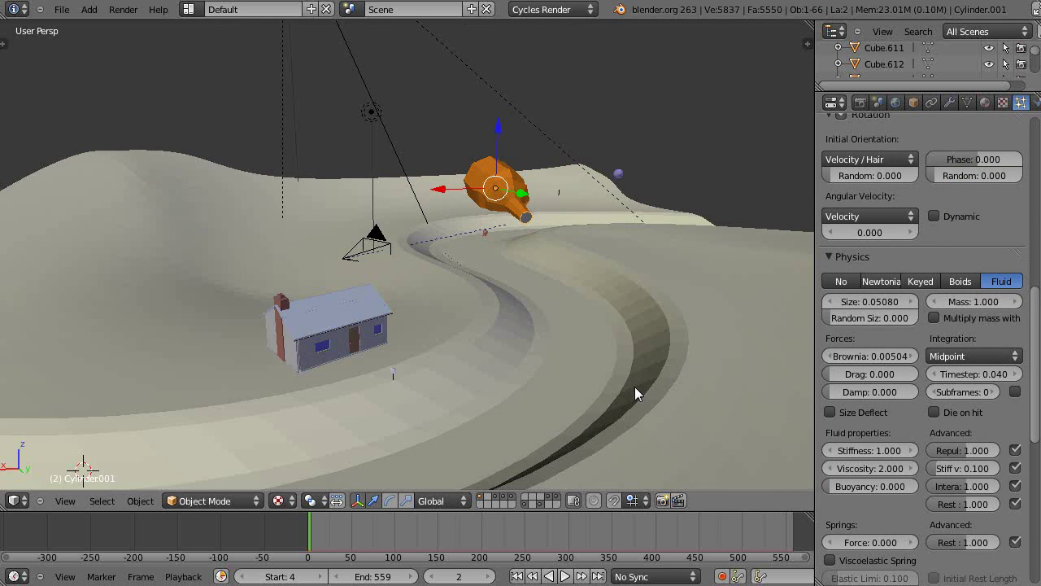
middle_click_drag(634, 391, 661, 388)
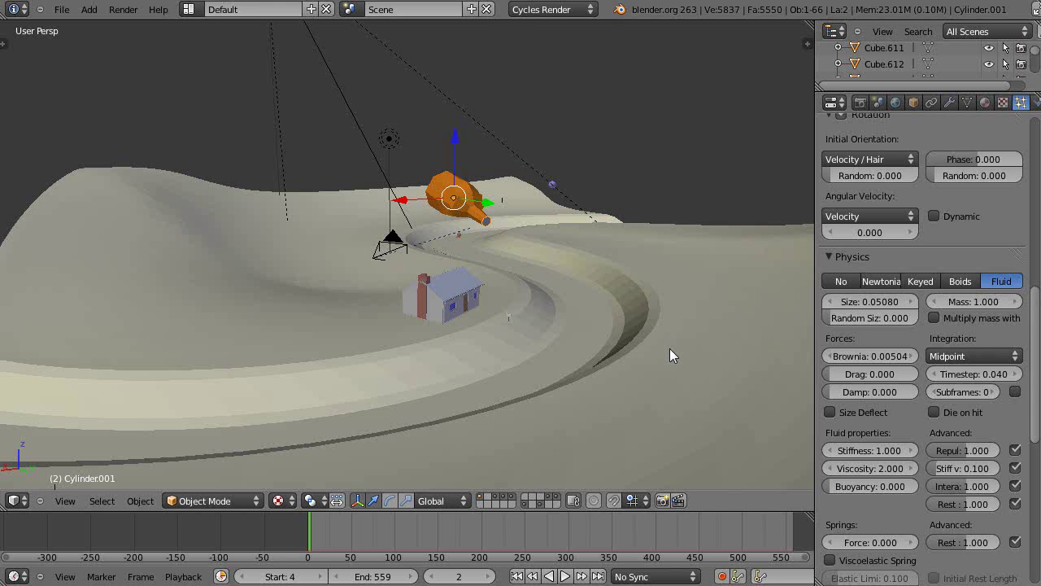
scroll(613, 391, "down", 3)
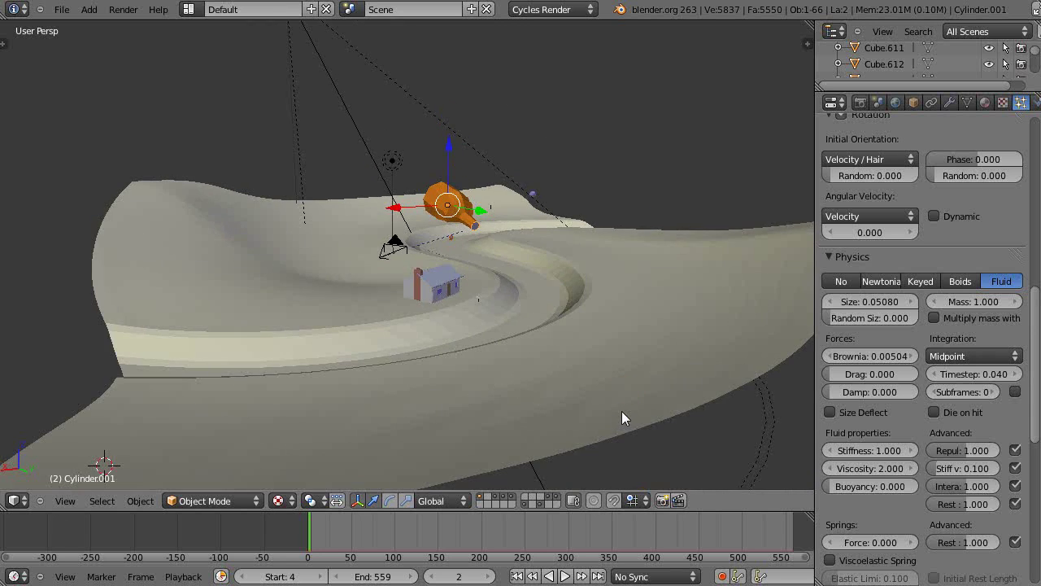
middle_click_drag(622, 411, 587, 427)
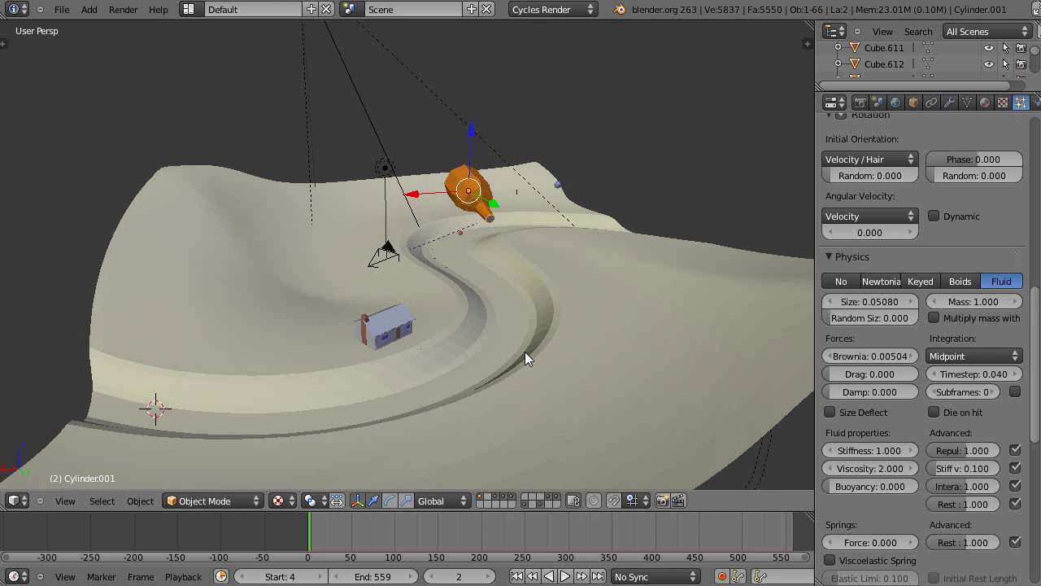
Start playback with Alt+A and follow the fluid particles pouring down the river channel.
key("alt+a")
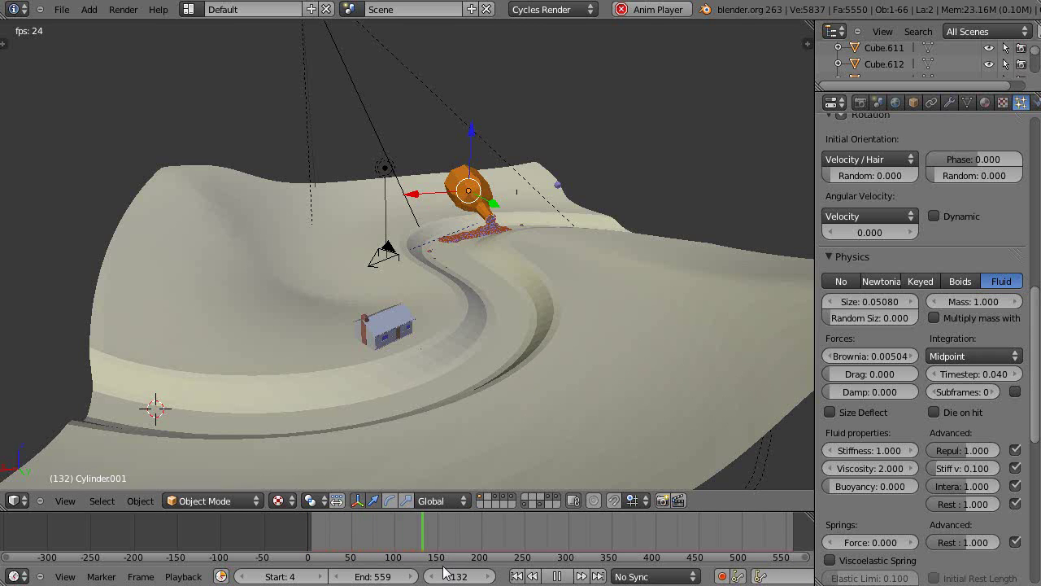
scroll(996, 232, "up", 6)
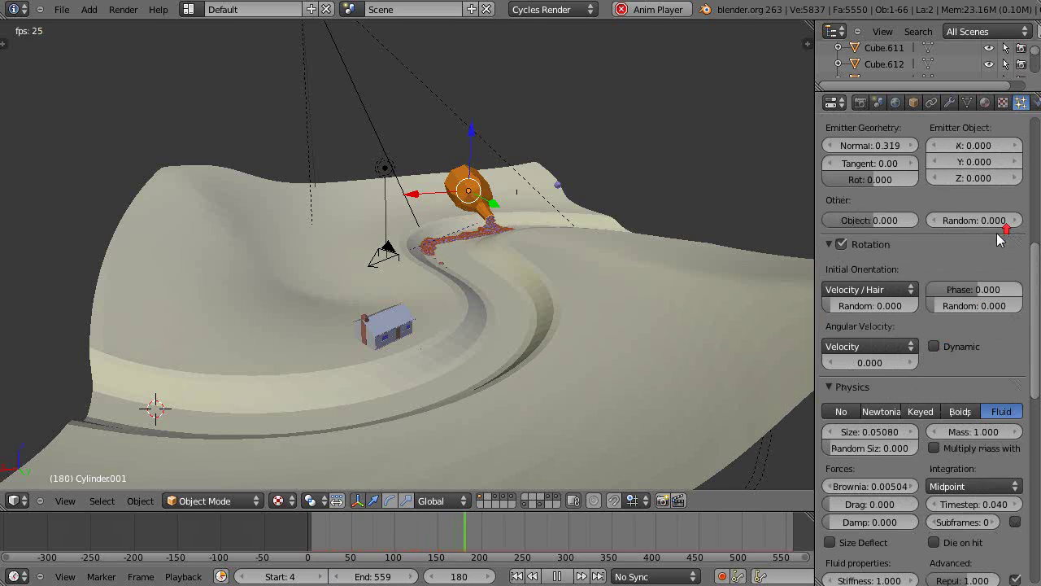
scroll(989, 179, "up", 6)
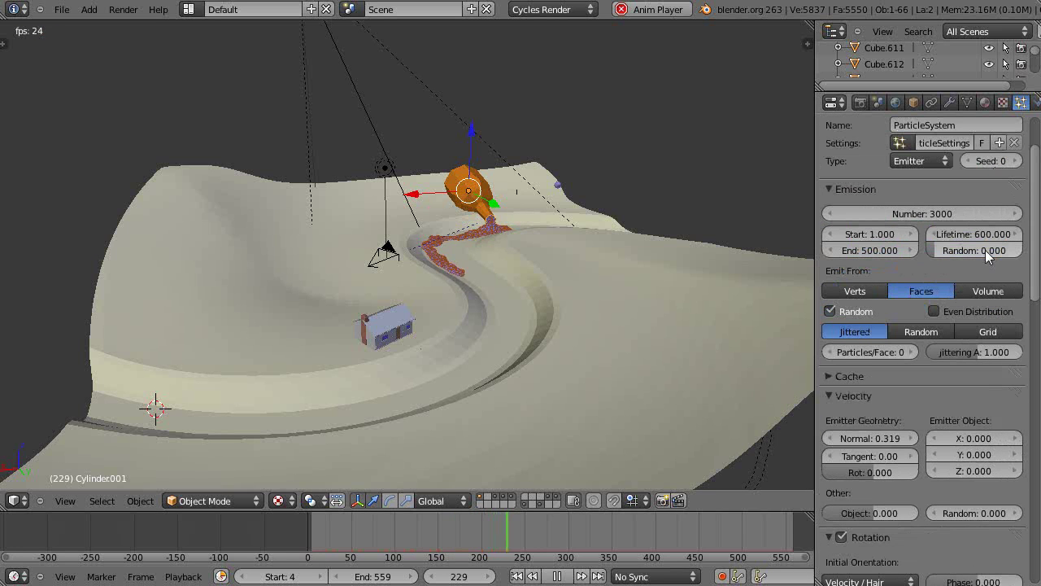
scroll(523, 403, "up", 2)
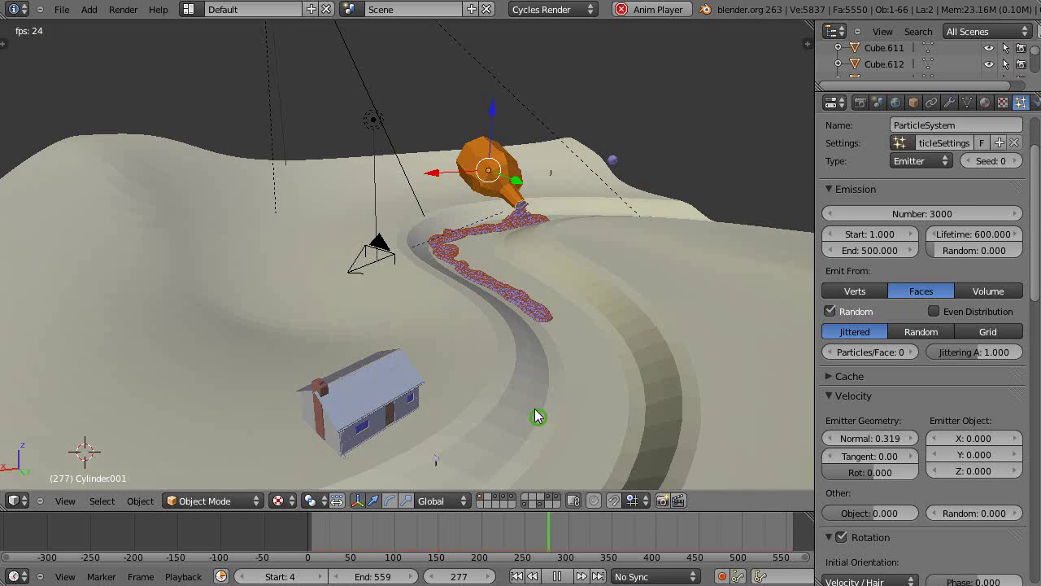
scroll(533, 407, "up", 2)
scroll(530, 392, "up", 3)
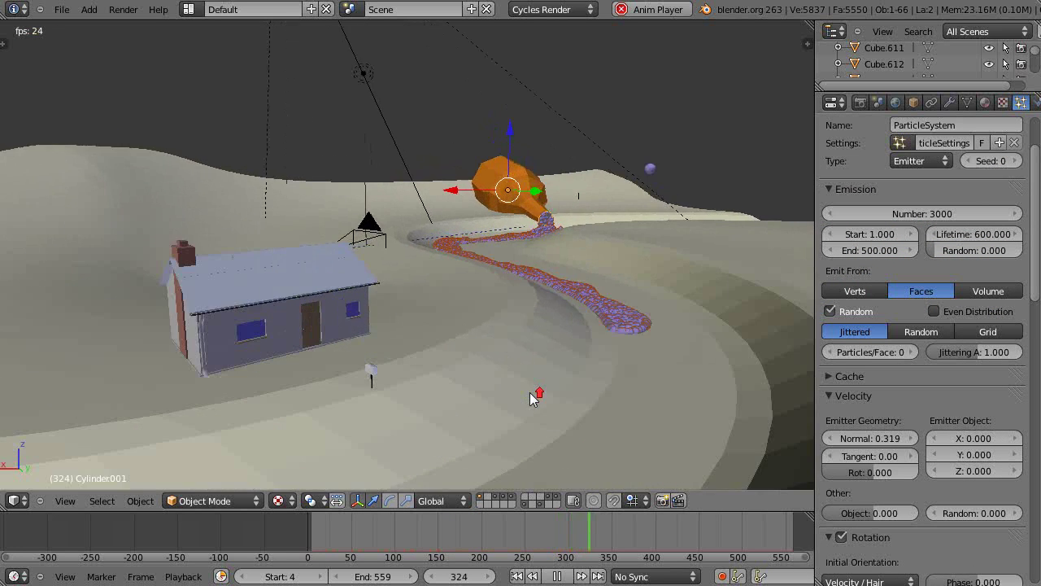
scroll(553, 431, "down", 1)
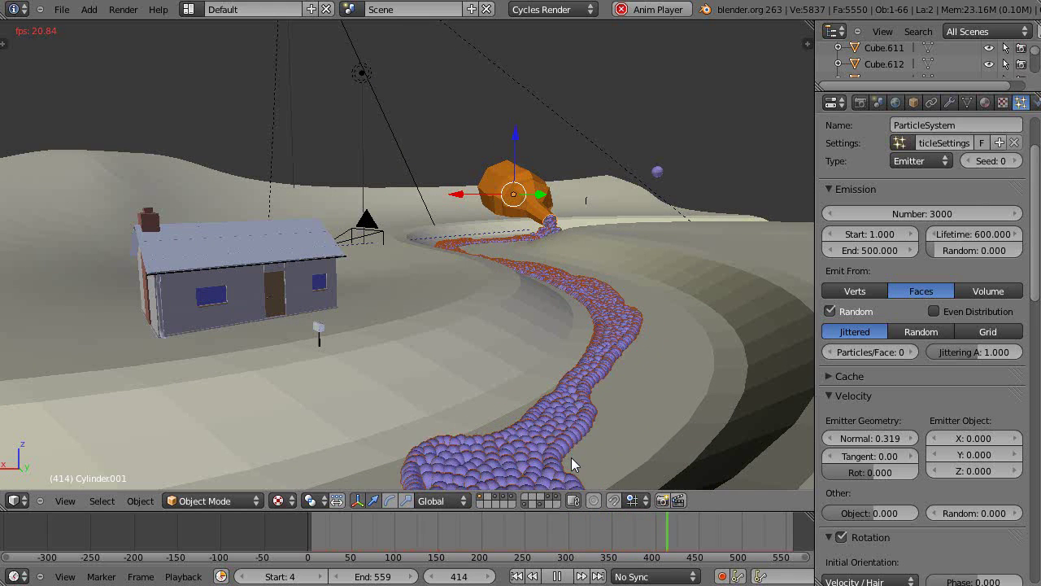
scroll(569, 460, "down", 1)
key("KP_4")
key("KP_4")
key("KP_4")
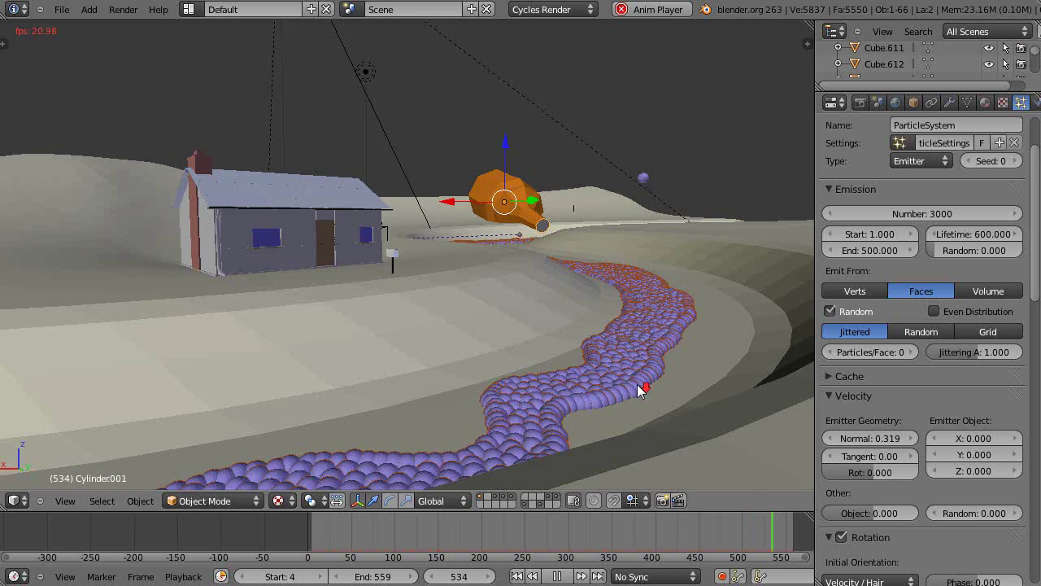
Select the terrain and orbit and zoom around the flowing particles from several angles during playback.
right_click(462, 314)
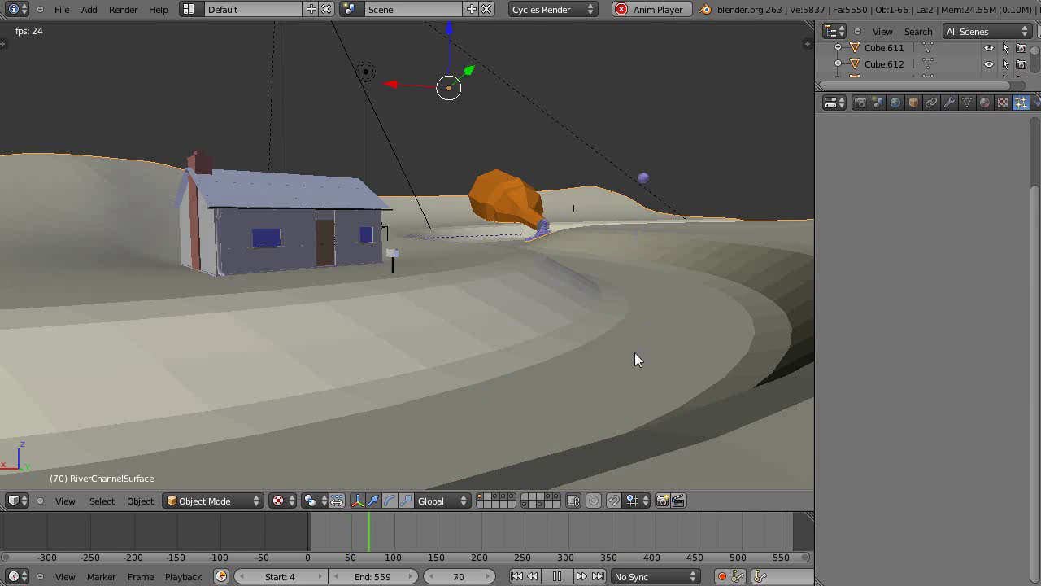
middle_click_drag(631, 382, 619, 383)
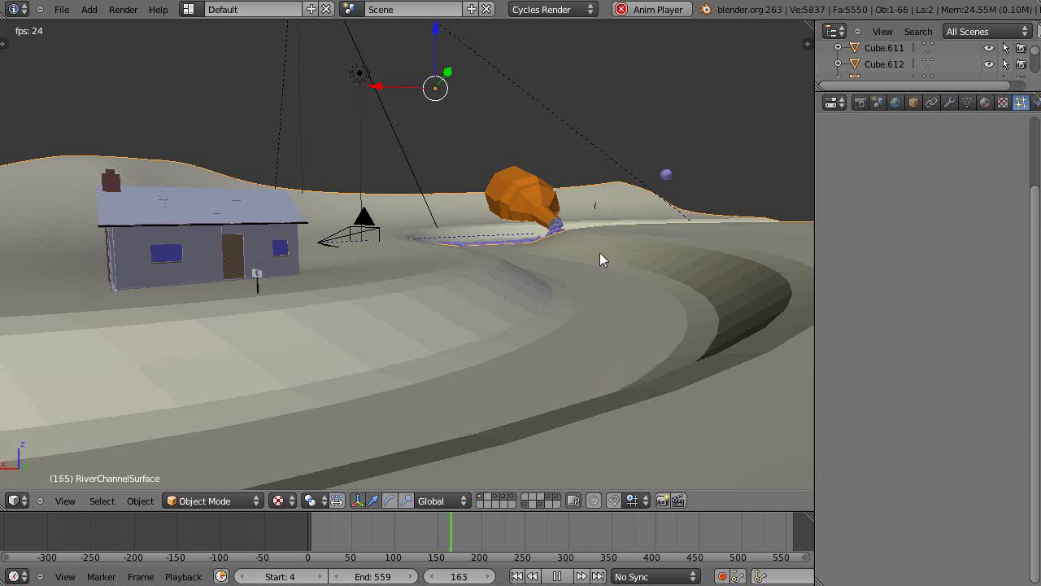
middle_click_drag(599, 253, 602, 282)
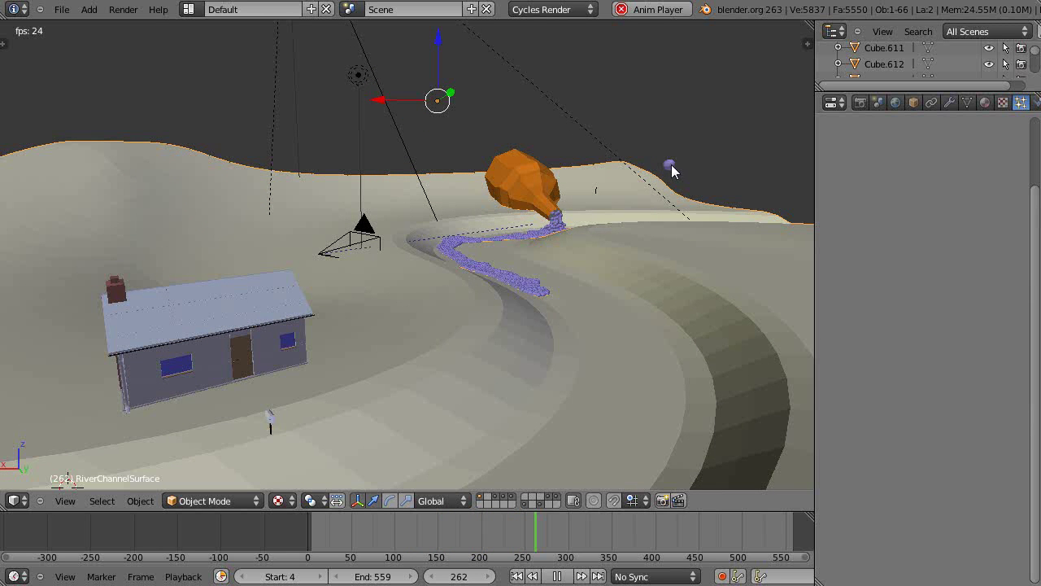
middle_click_drag(576, 372, 576, 351)
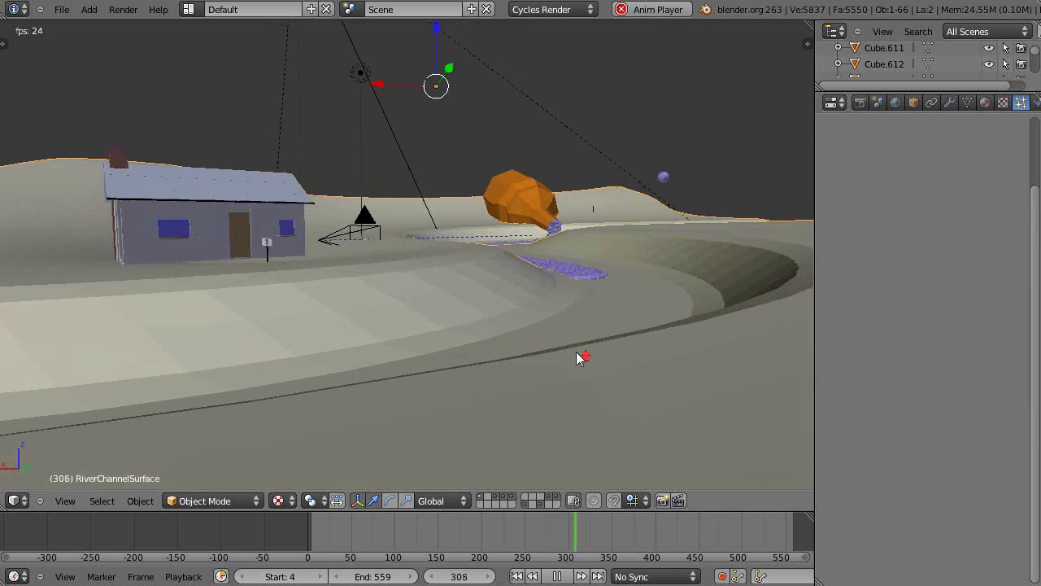
scroll(578, 364, "up", 3)
middle_click_drag(597, 387, 590, 383)
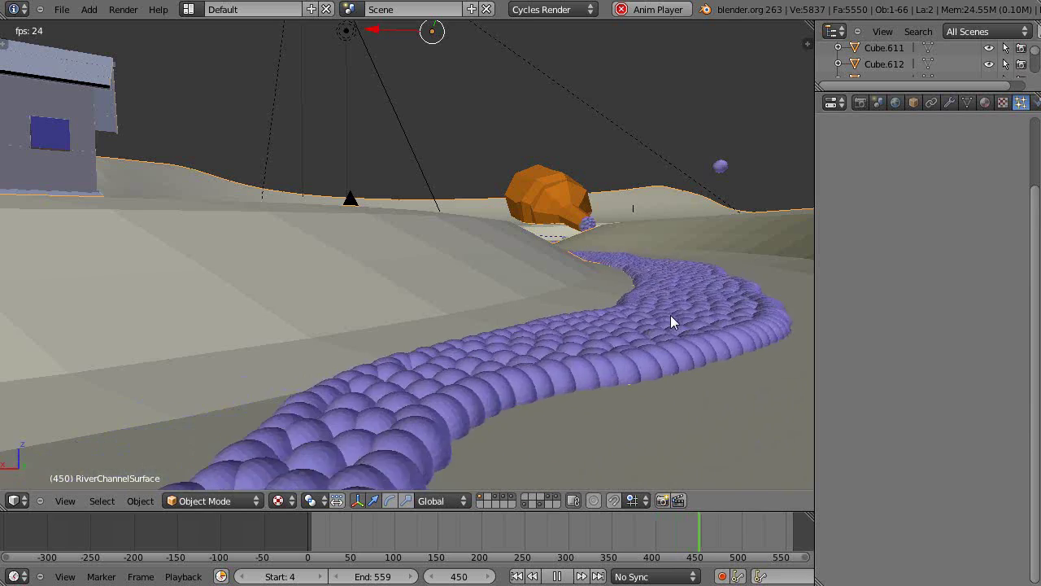
middle_click_drag(671, 318, 665, 352)
scroll(660, 321, "down", 10)
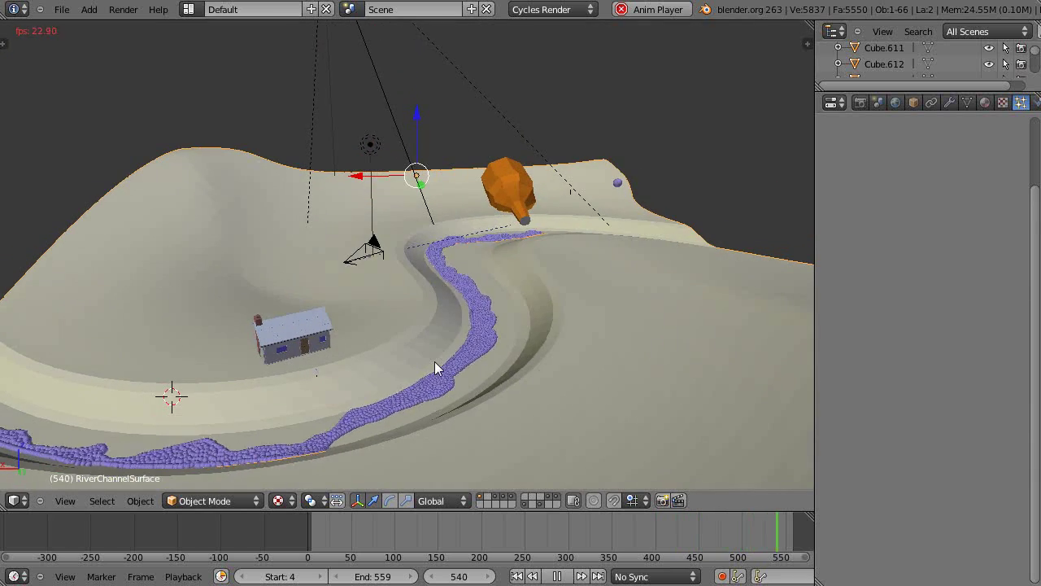
middle_click_drag(435, 361, 506, 365)
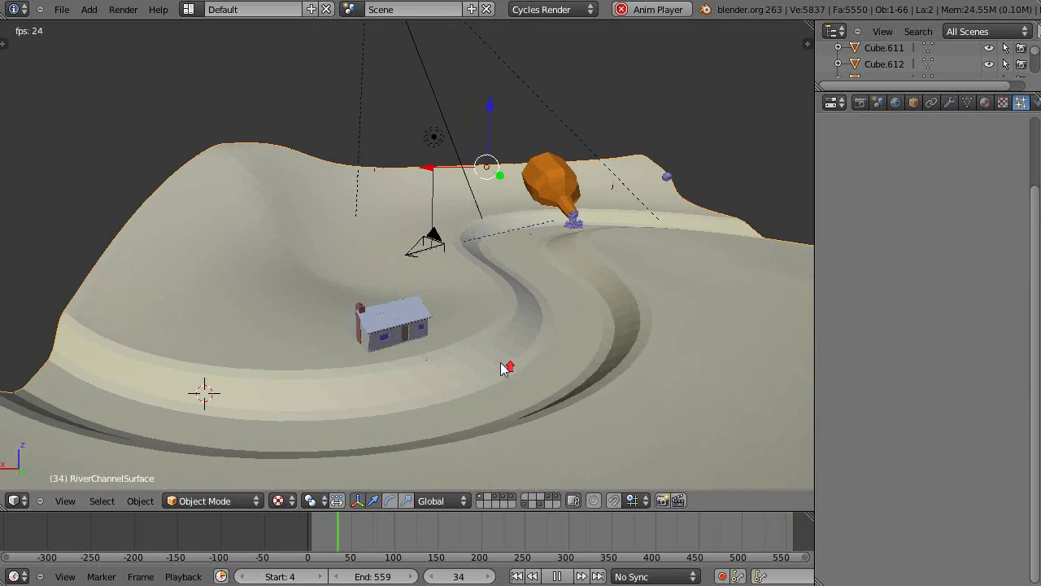
scroll(535, 402, "up", 2)
middle_click_drag(534, 401, 534, 395)
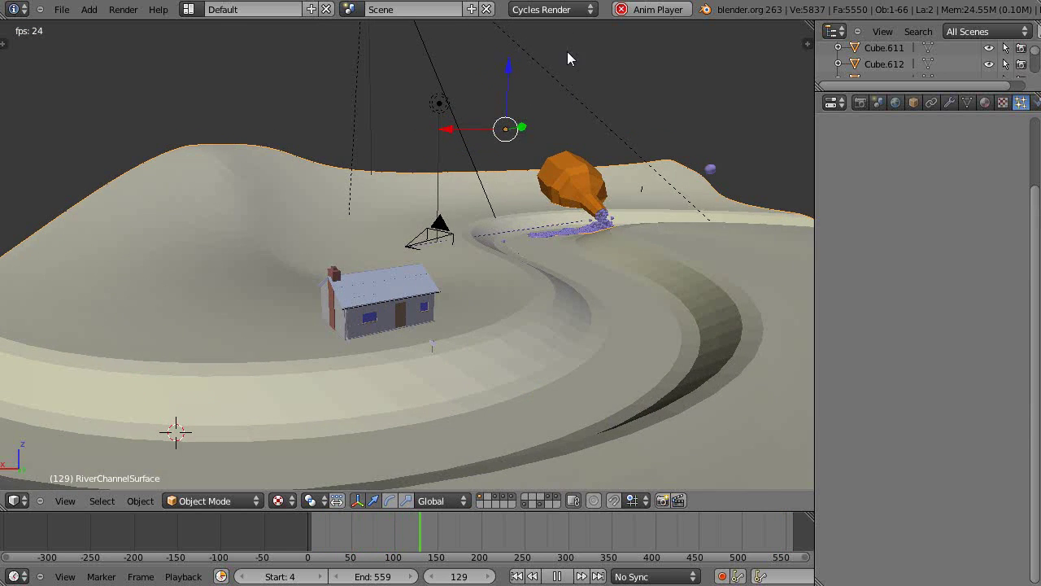
Switch the render engine to Cycles Render to see the house and terrain material colours.
left_click(542, 9)
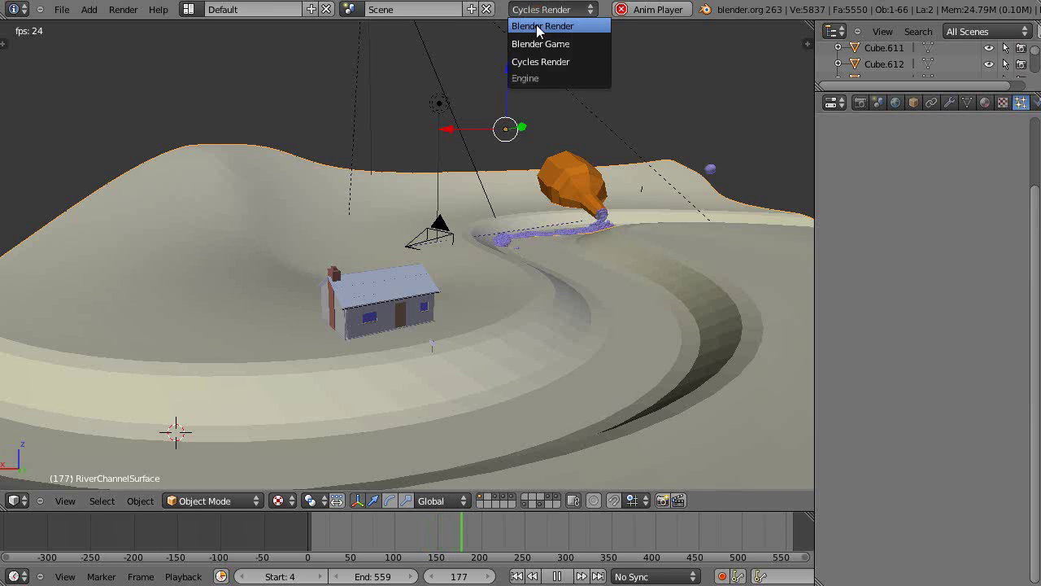
left_click(537, 26)
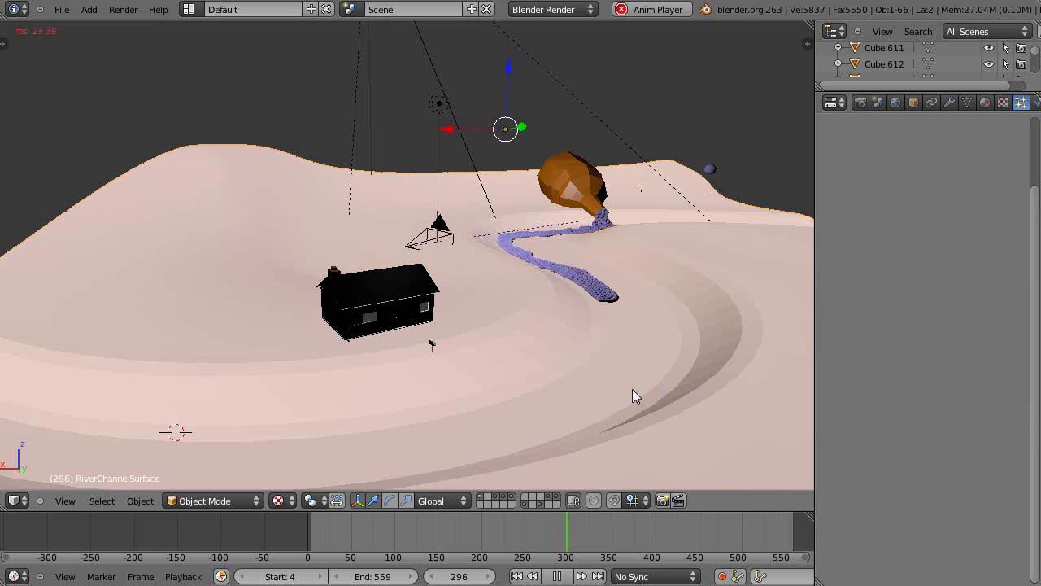
left_click(532, 9)
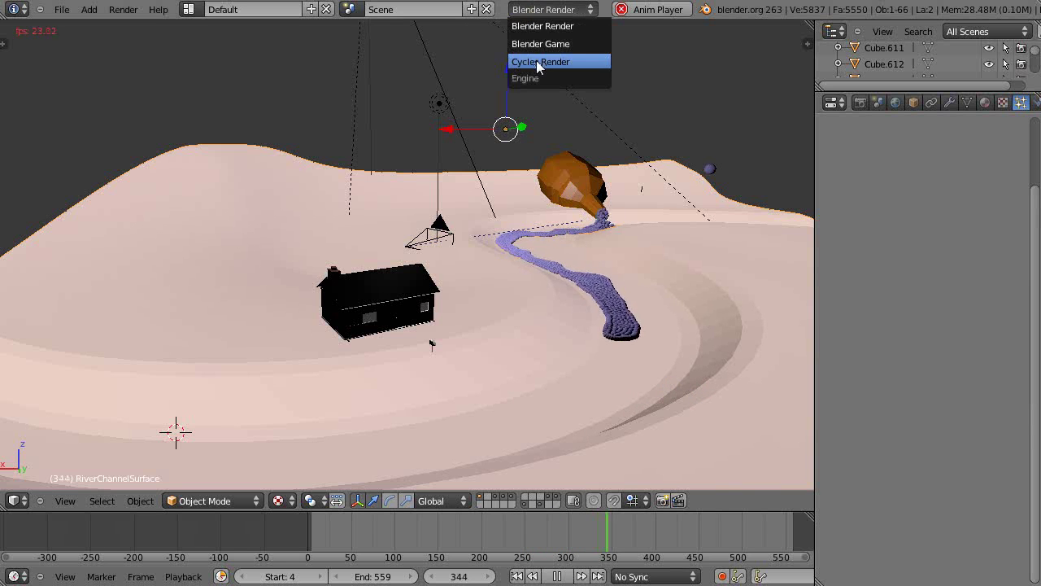
left_click(535, 60)
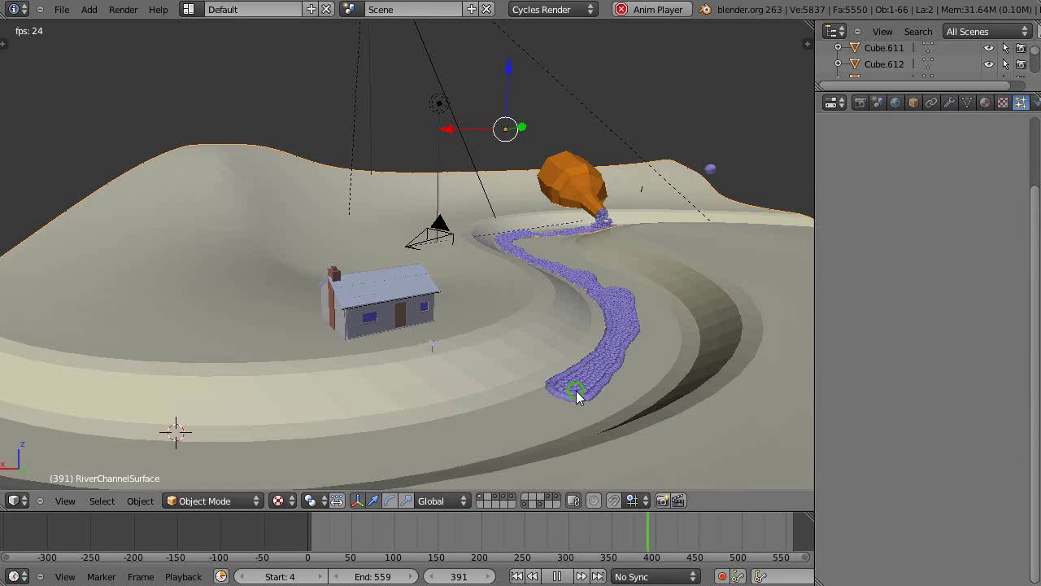
middle_click_drag(576, 390, 574, 385)
scroll(575, 388, "up", 2)
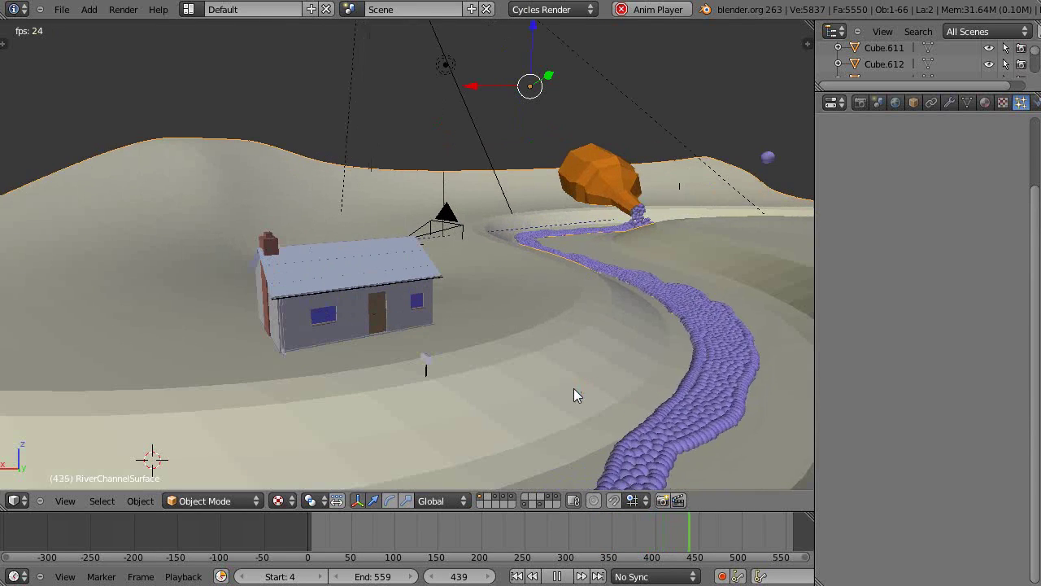
scroll(574, 388, "down", 5)
scroll(573, 391, "down", 2)
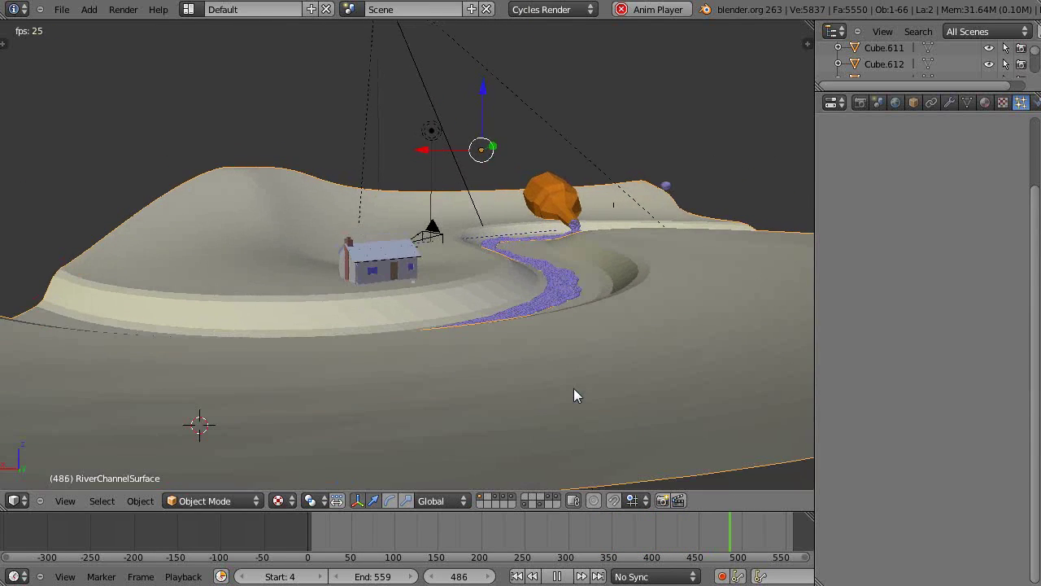
scroll(577, 379, "up", 4)
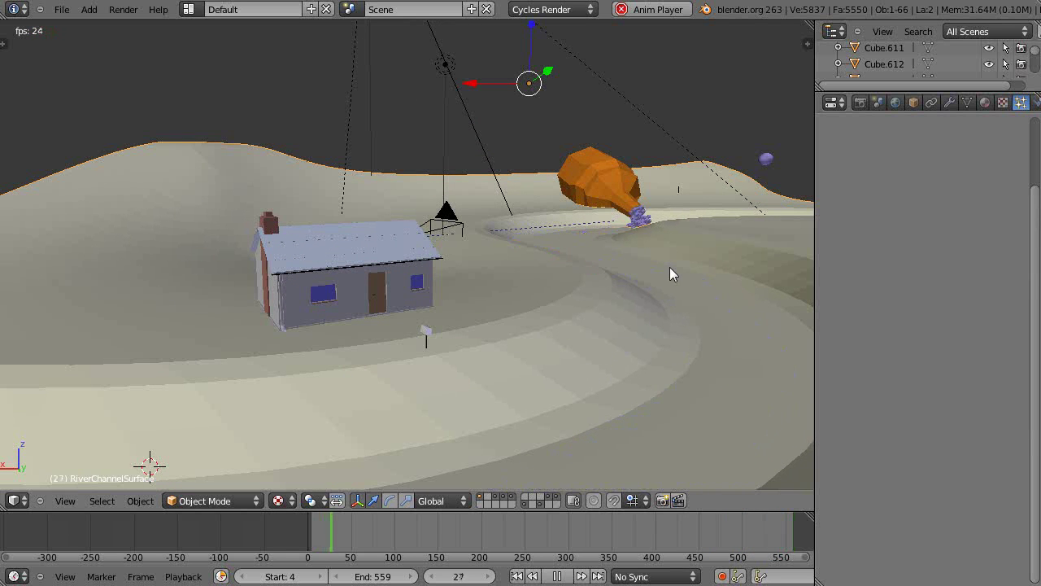
Stop playback, check frames 301 and 396, then settle on frame 302.
key("Escape")
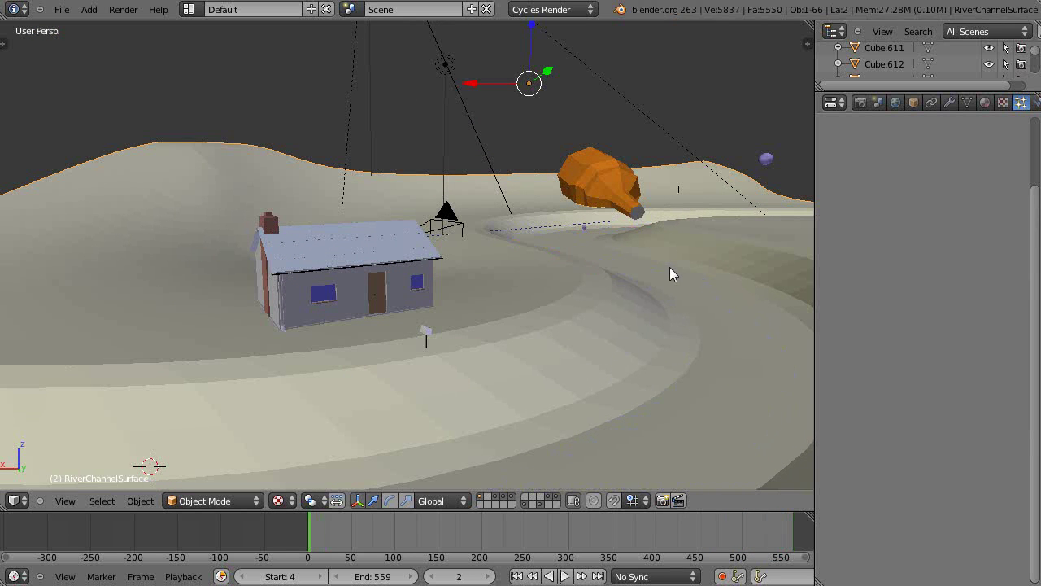
left_click(567, 533)
scroll(642, 447, "down", 2)
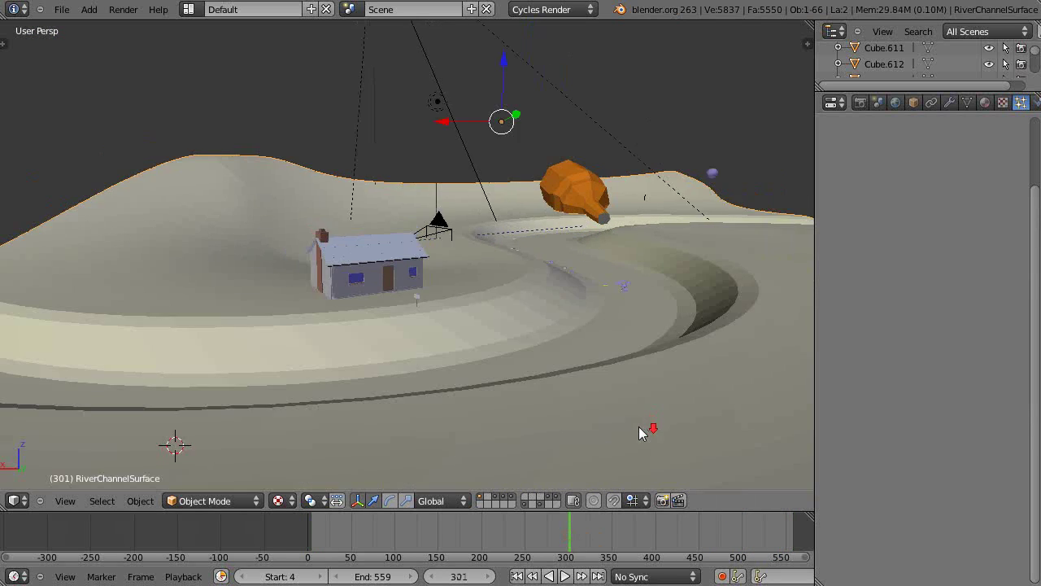
left_click(648, 532)
scroll(597, 365, "up", 2)
scroll(595, 364, "down", 2)
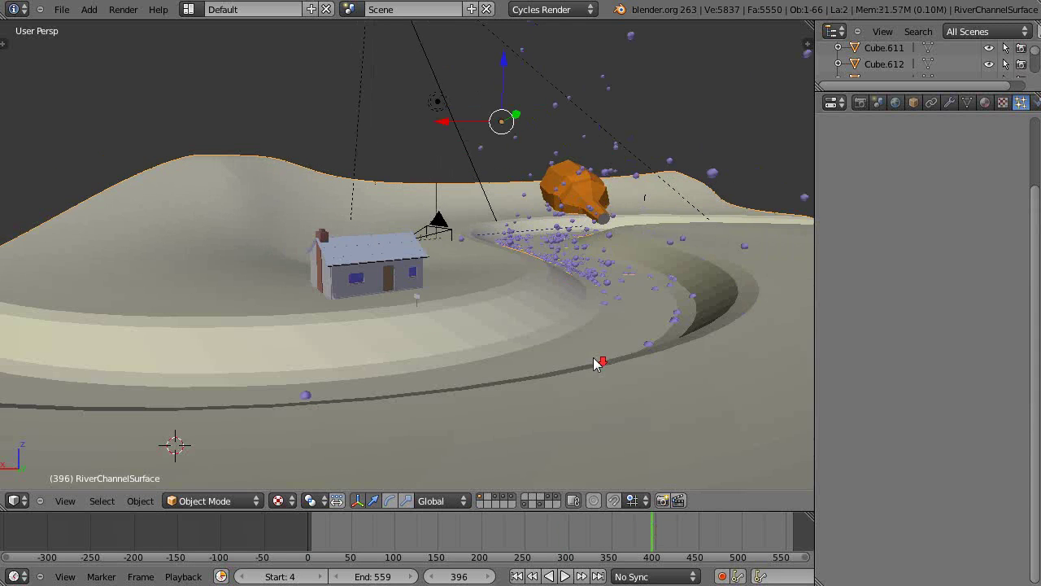
left_click(309, 537)
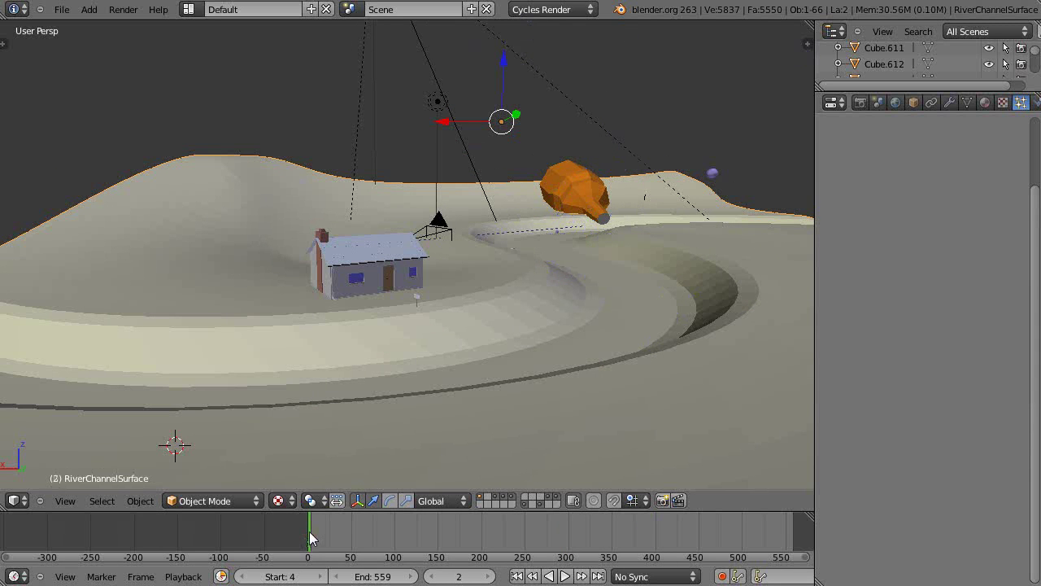
left_click(570, 528)
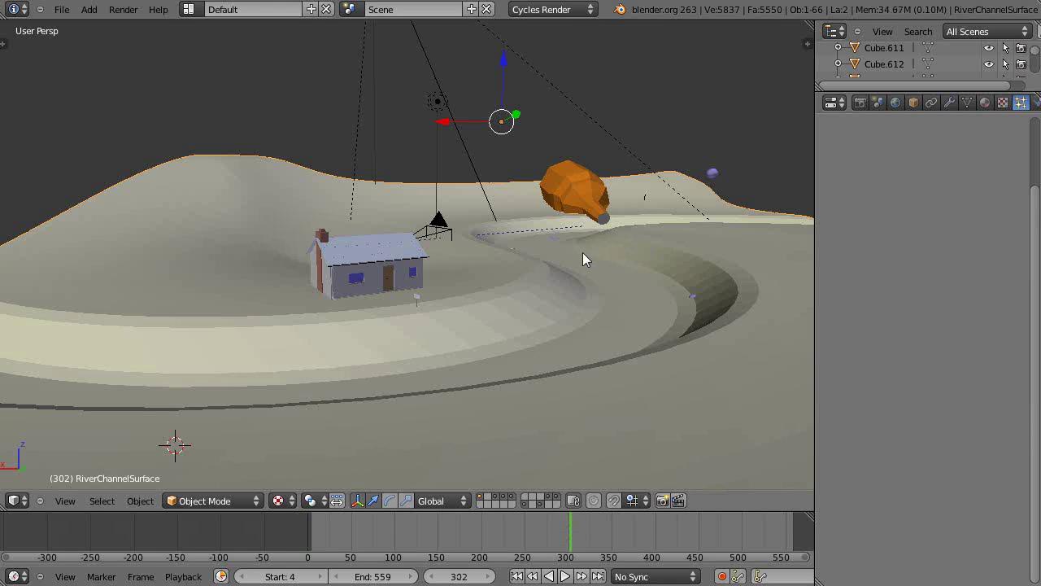
Switch back to Blender Render and make a test render of frame 302 with outlined edges.
left_click(558, 12)
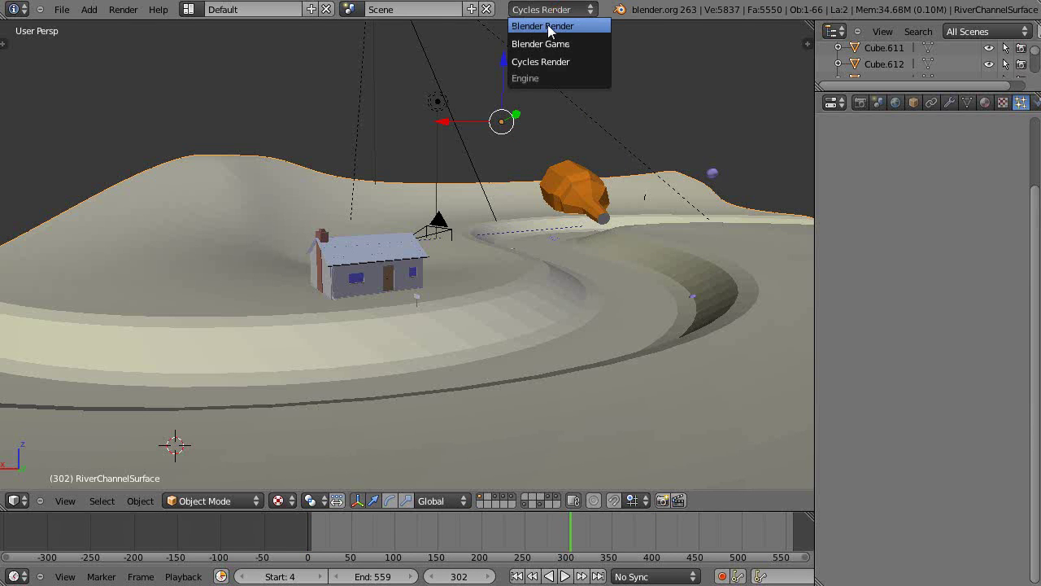
left_click(547, 24)
middle_click_drag(638, 326, 648, 329)
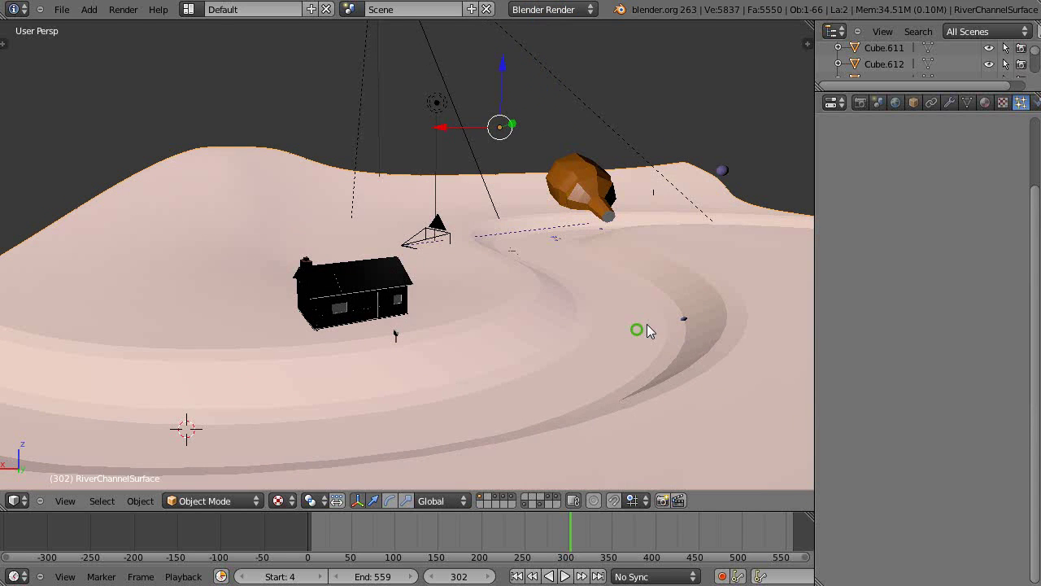
key("F12")
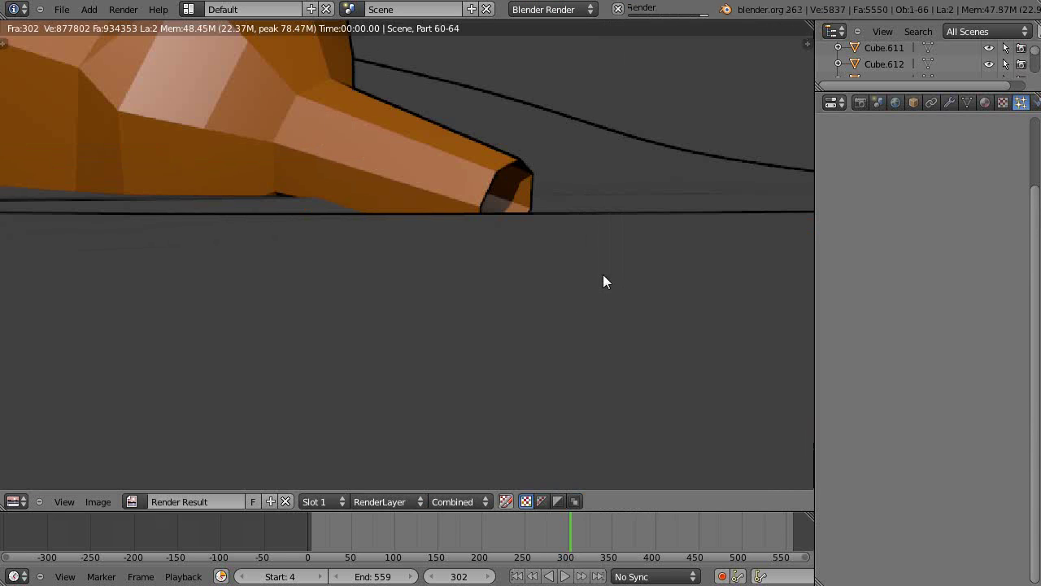
scroll(573, 286, "down", 3)
scroll(574, 283, "up", 3)
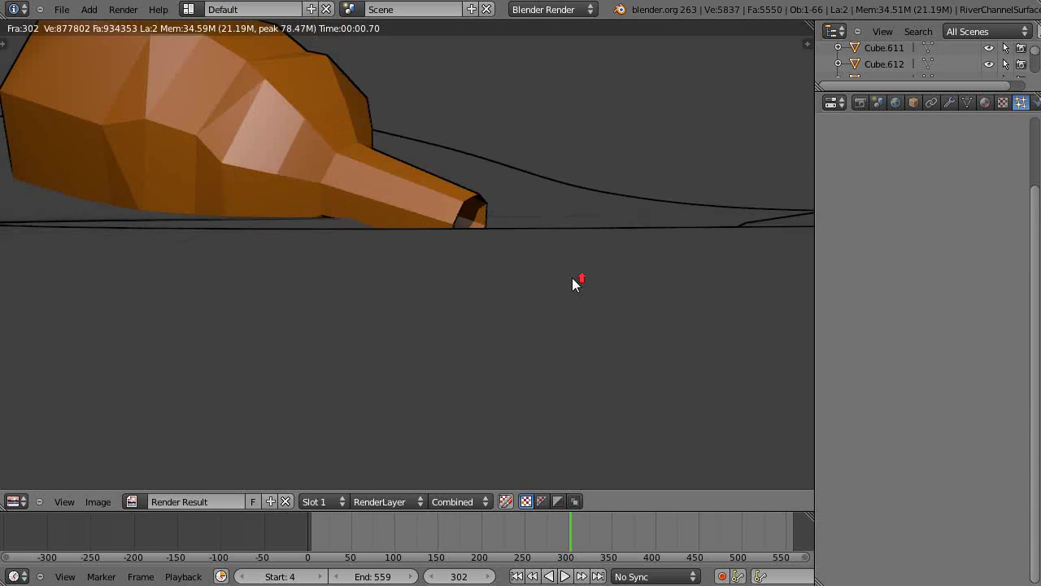
key("Escape")
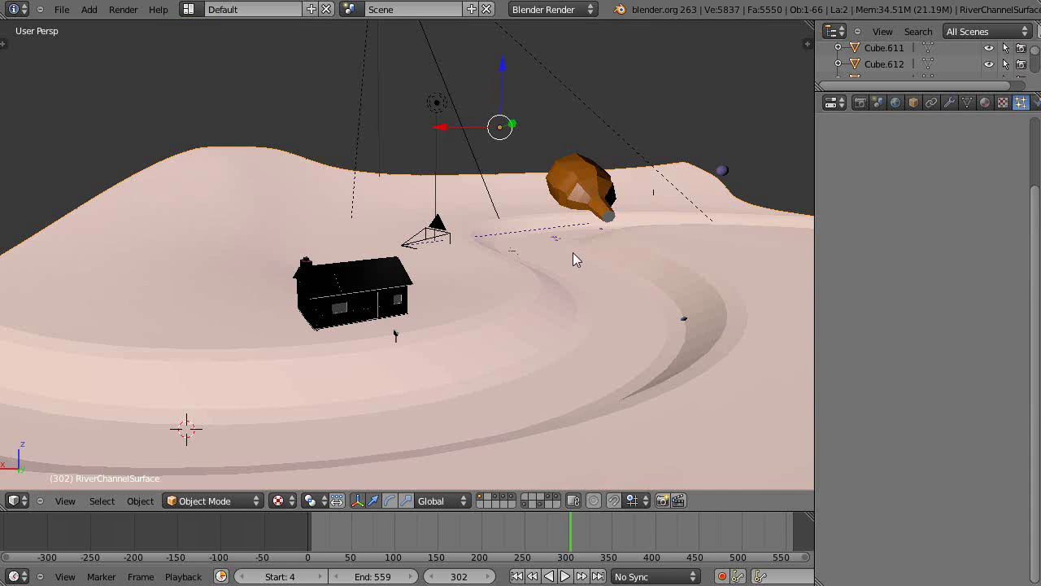
Select the camera and move it to Y 18.71 and Z 1.94.
middle_click_drag(573, 254, 609, 334)
scroll(570, 314, "down", 3)
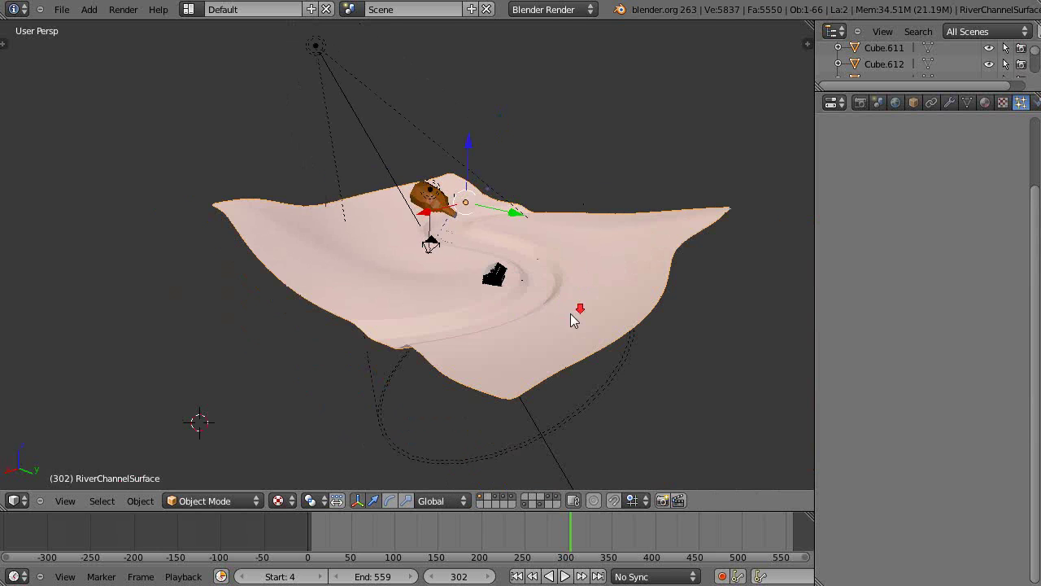
right_click(428, 246)
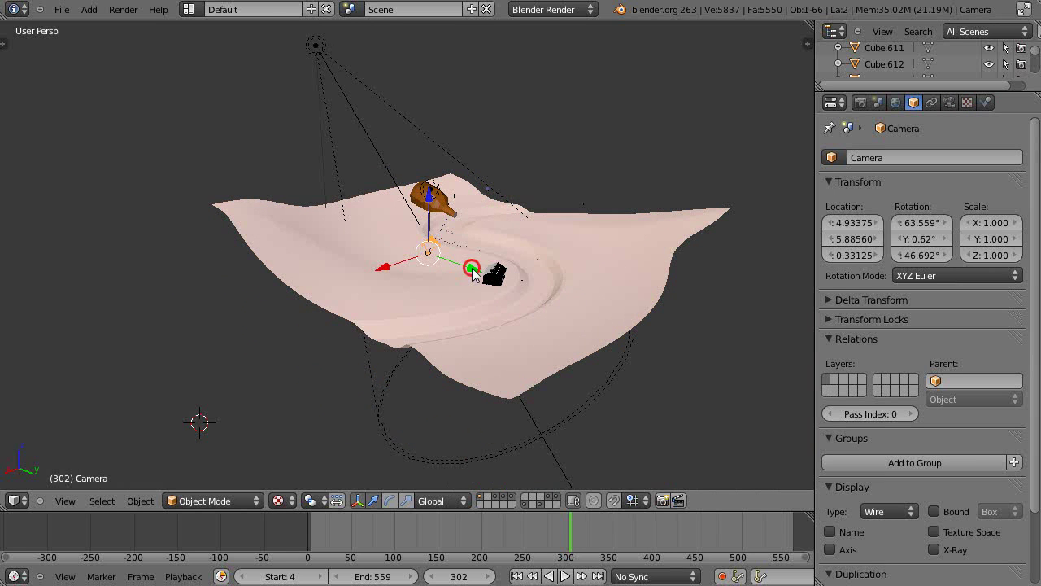
left_click_drag(472, 269, 739, 329)
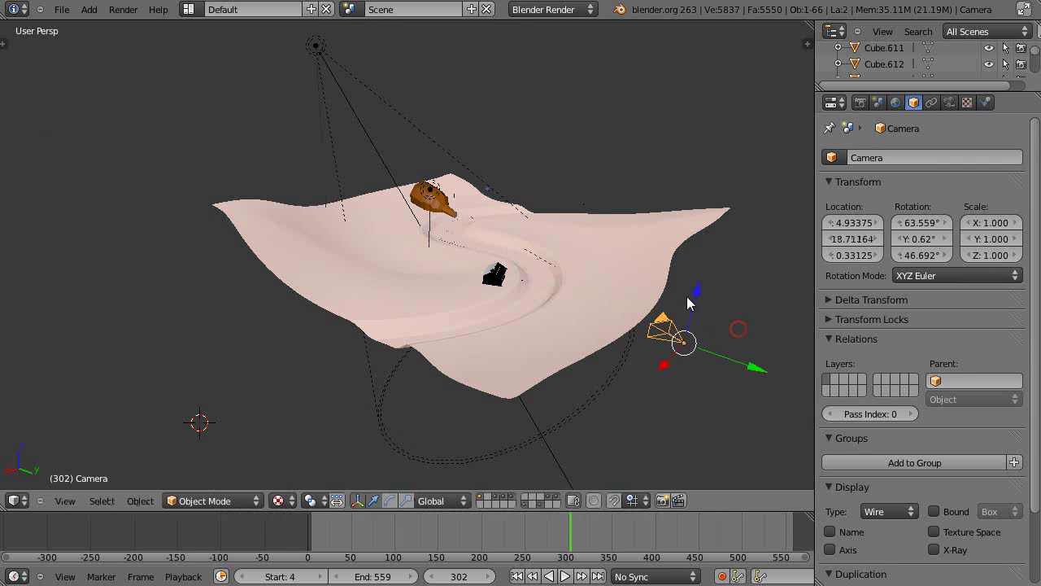
left_click_drag(687, 303, 697, 262)
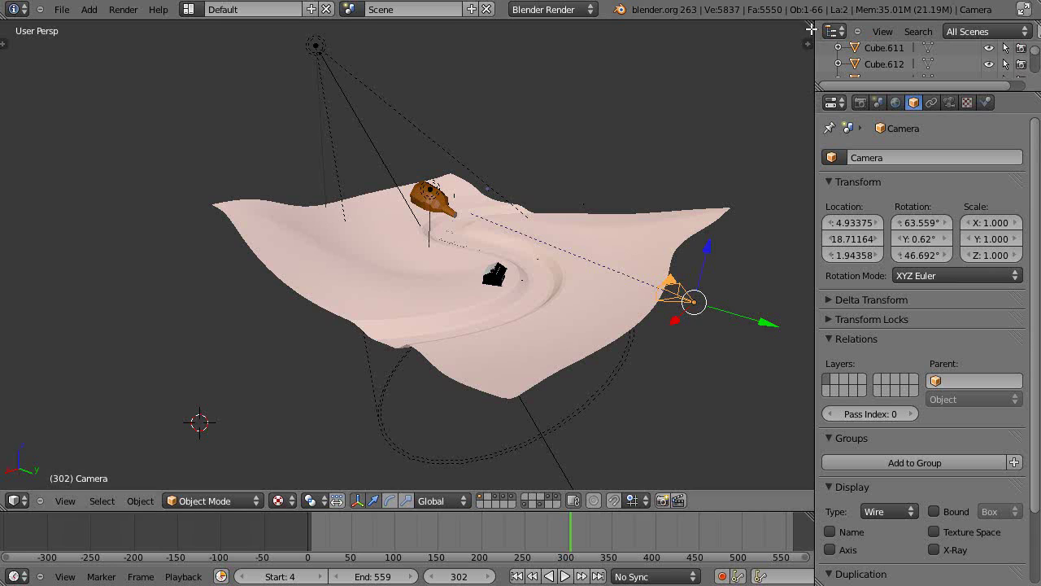
Add a side-by-side camera view, shift the camera to X 9.45, and render the shot.
left_click_drag(812, 30, 610, 36)
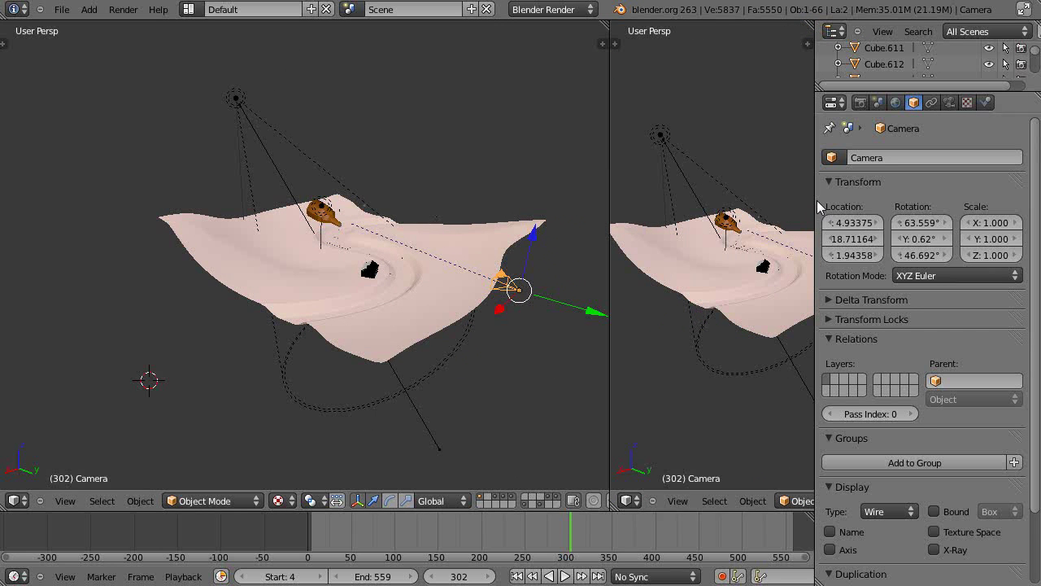
left_click_drag(815, 196, 877, 201)
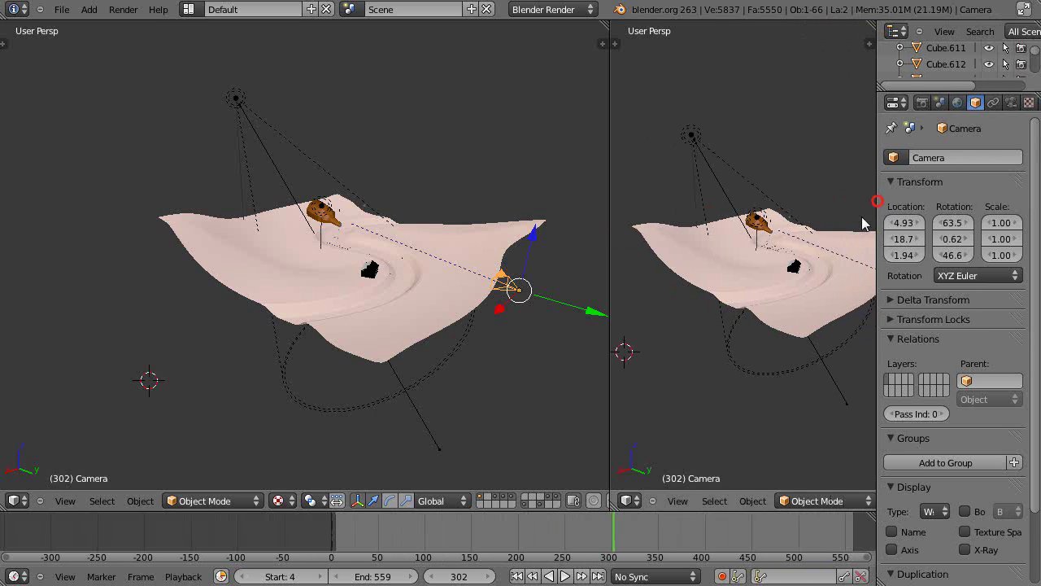
key("KP_0")
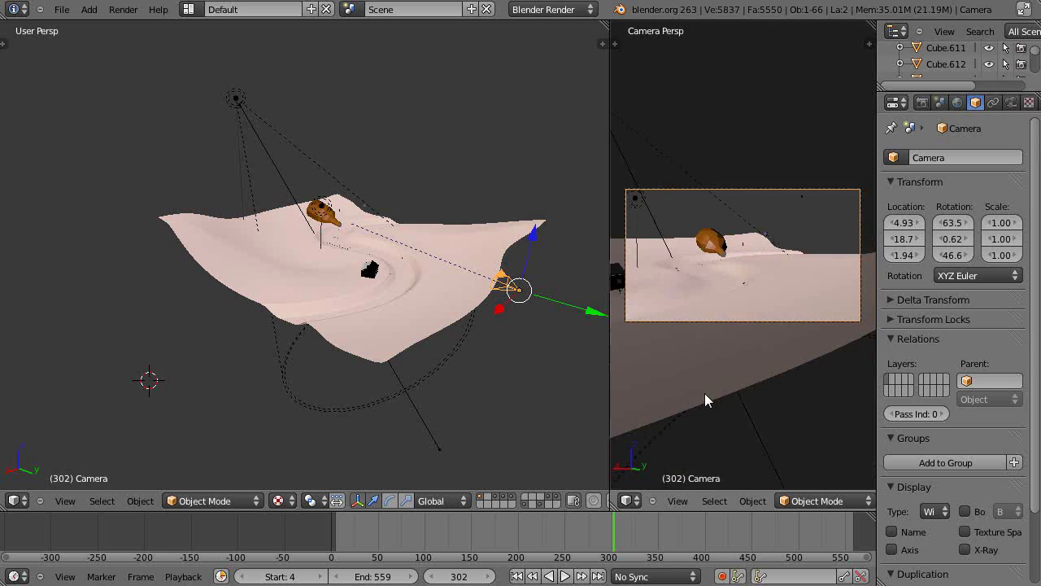
scroll(712, 379, "up", 4)
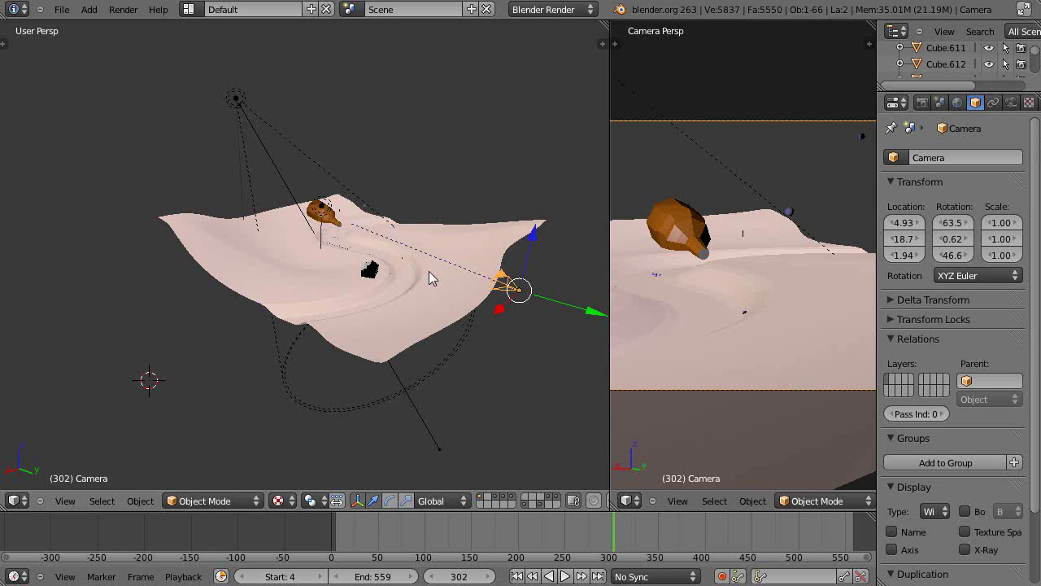
left_click_drag(500, 316, 450, 343)
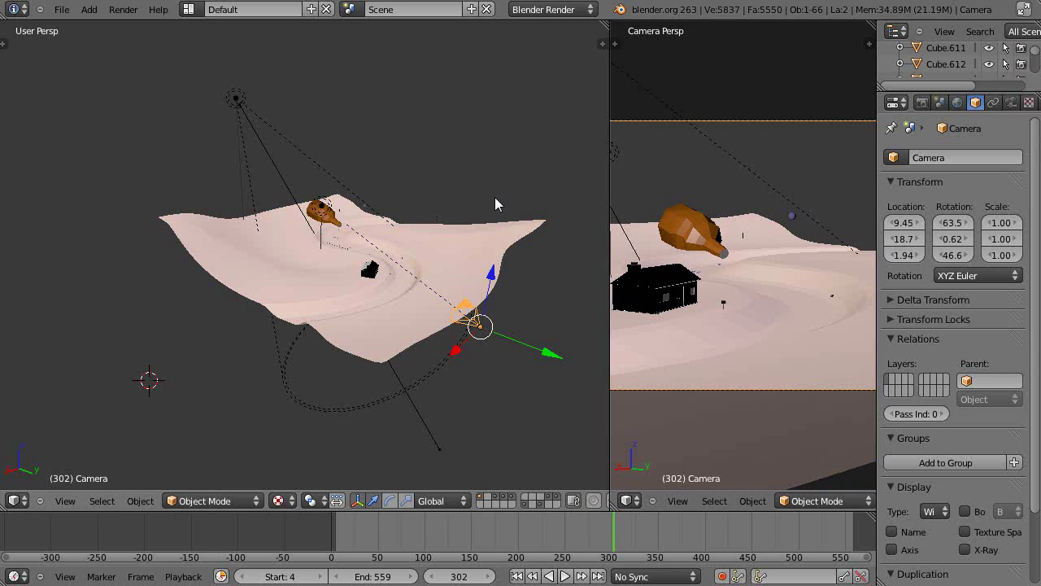
key("F12")
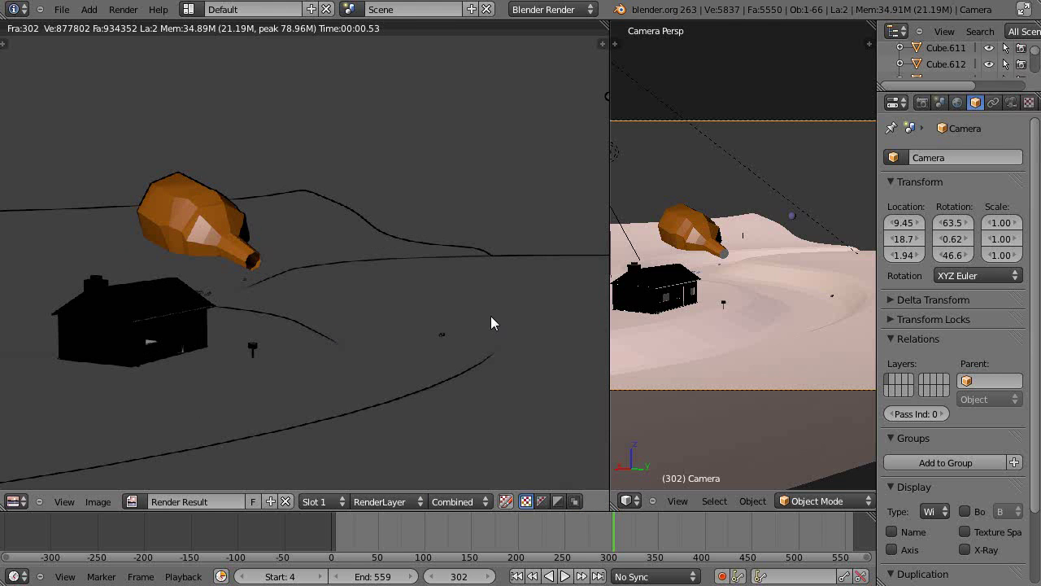
Replace the river surface's Material.006 with a new pale yellow-green material, specular intensity 0.0748.
right_click(812, 366)
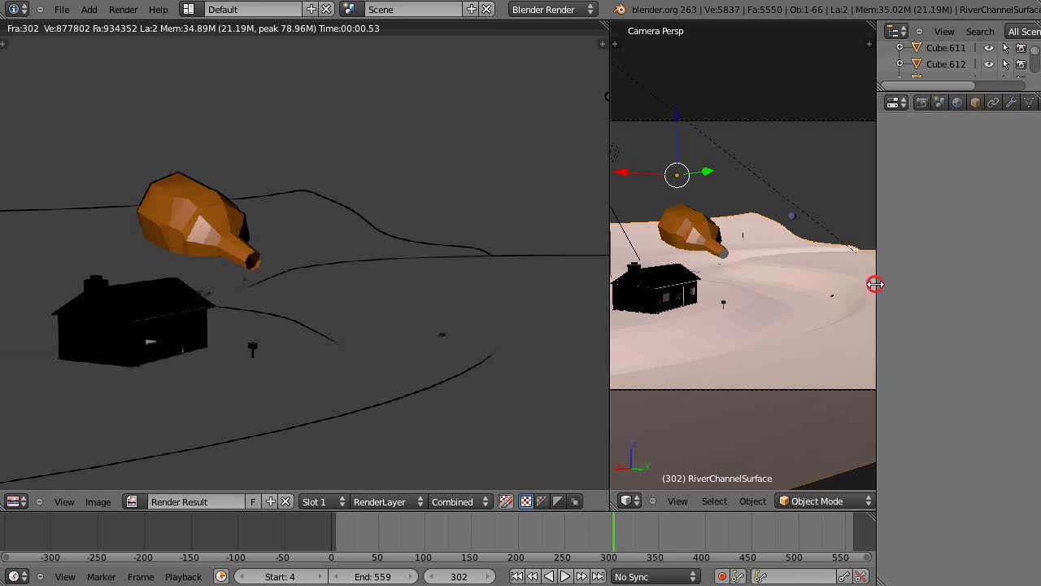
left_click_drag(876, 284, 795, 301)
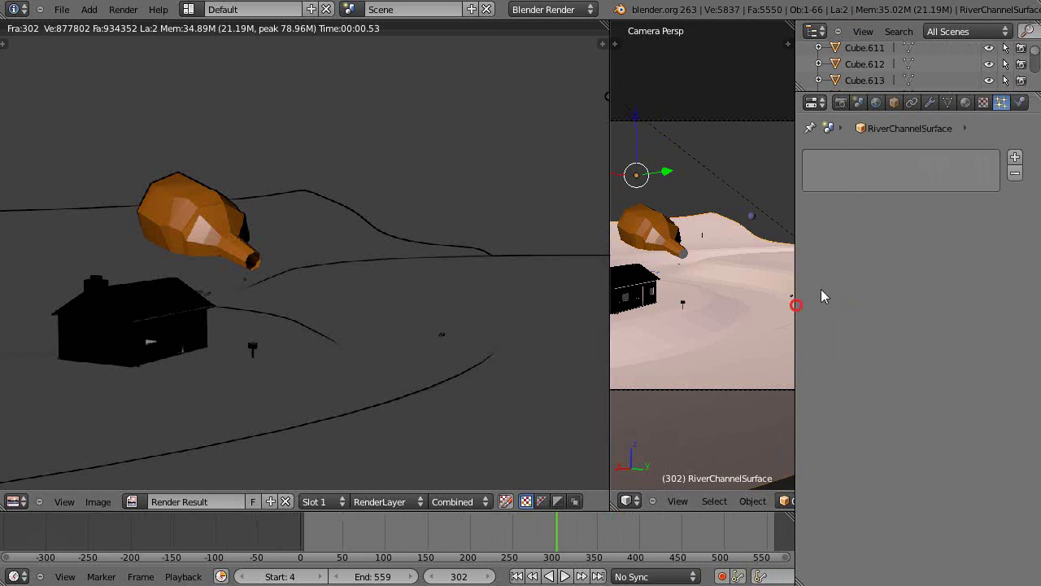
left_click(965, 102)
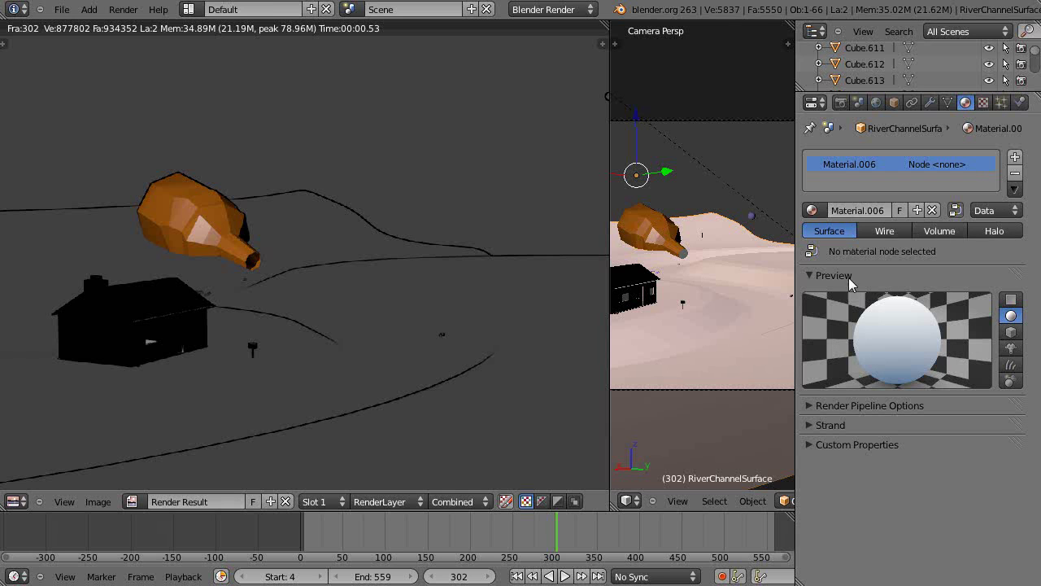
left_click(1015, 176)
left_click(884, 209)
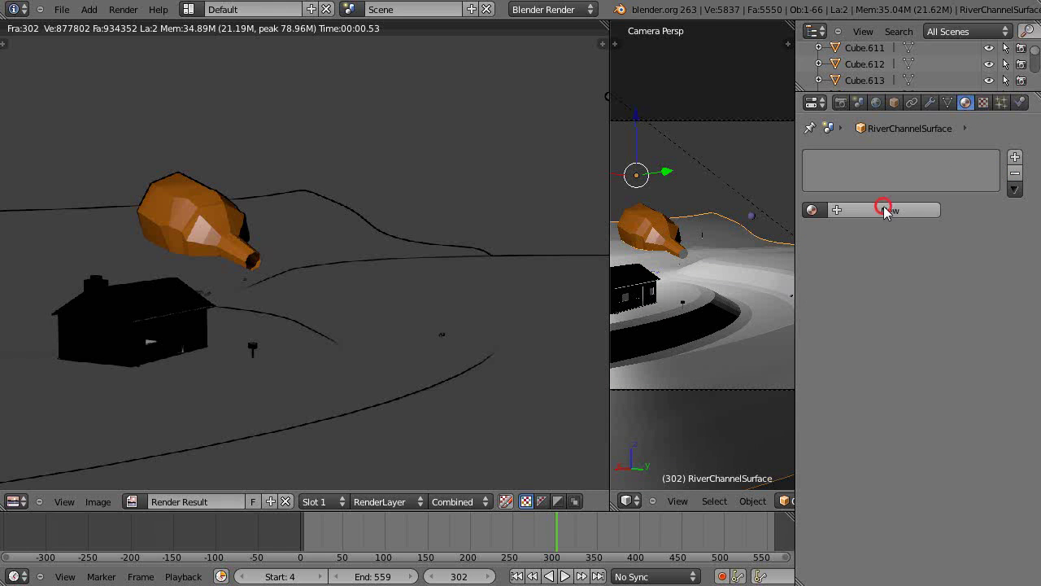
left_click(875, 409)
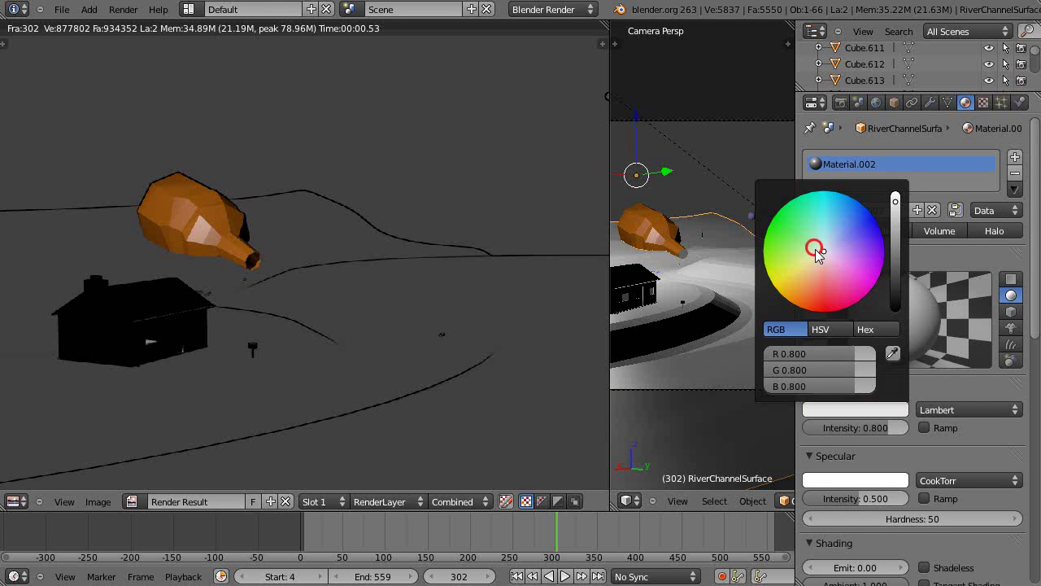
left_click_drag(818, 255, 799, 260)
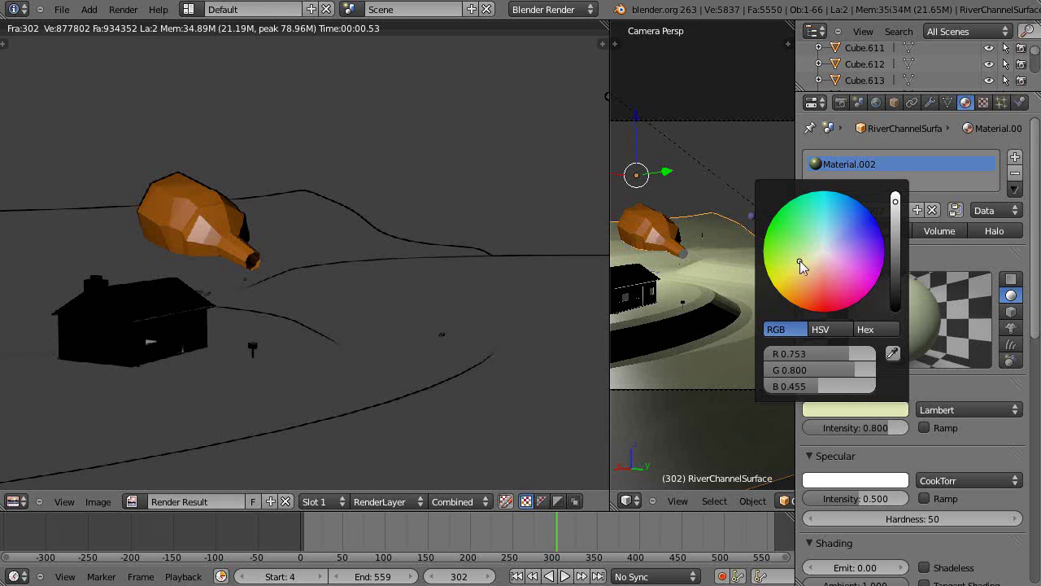
left_click(668, 354)
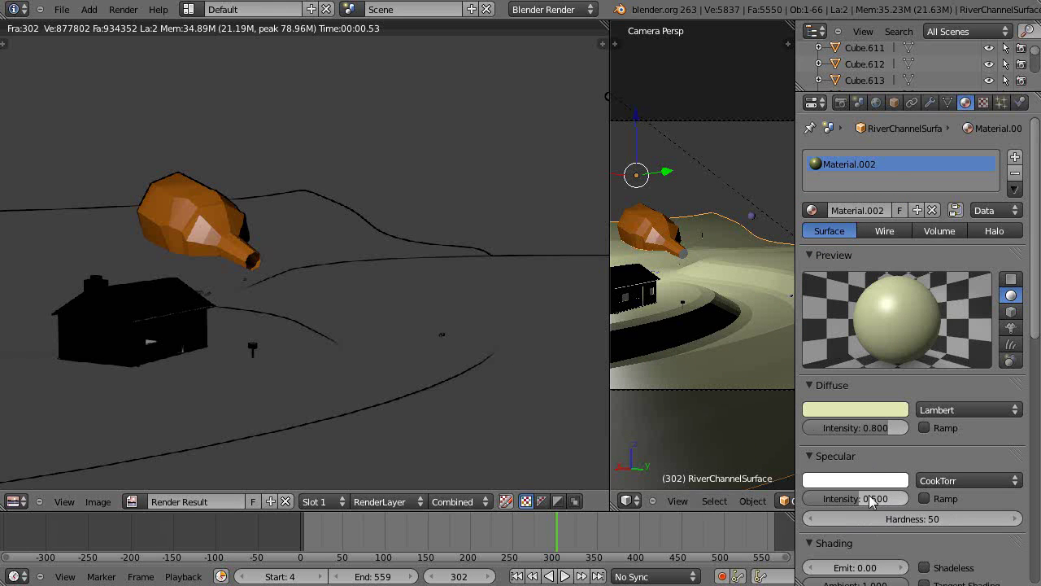
left_click_drag(871, 500, 824, 498)
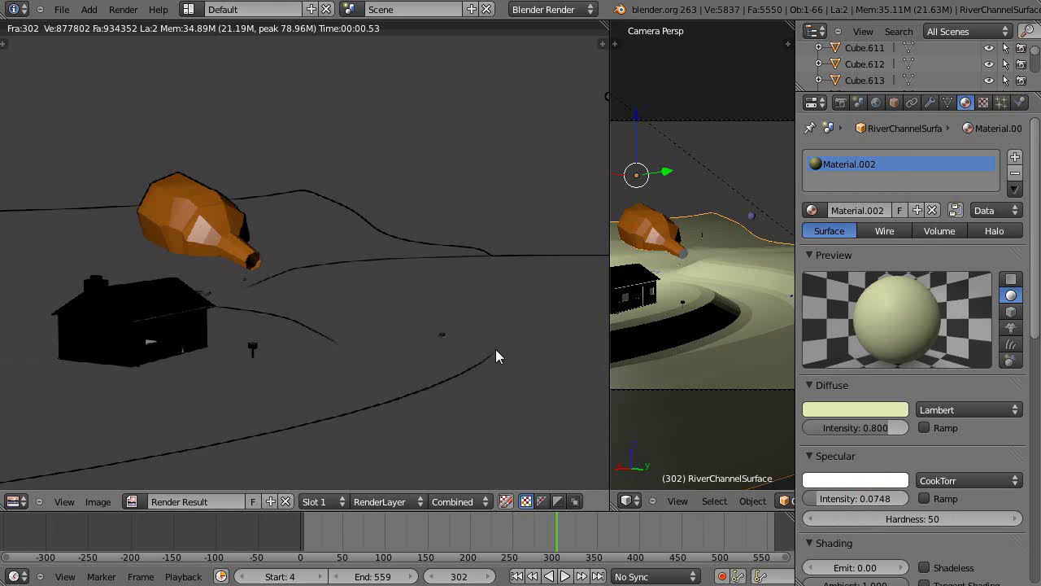
Re-render frame 302 and pan the render image to centre the scene.
key("F12")
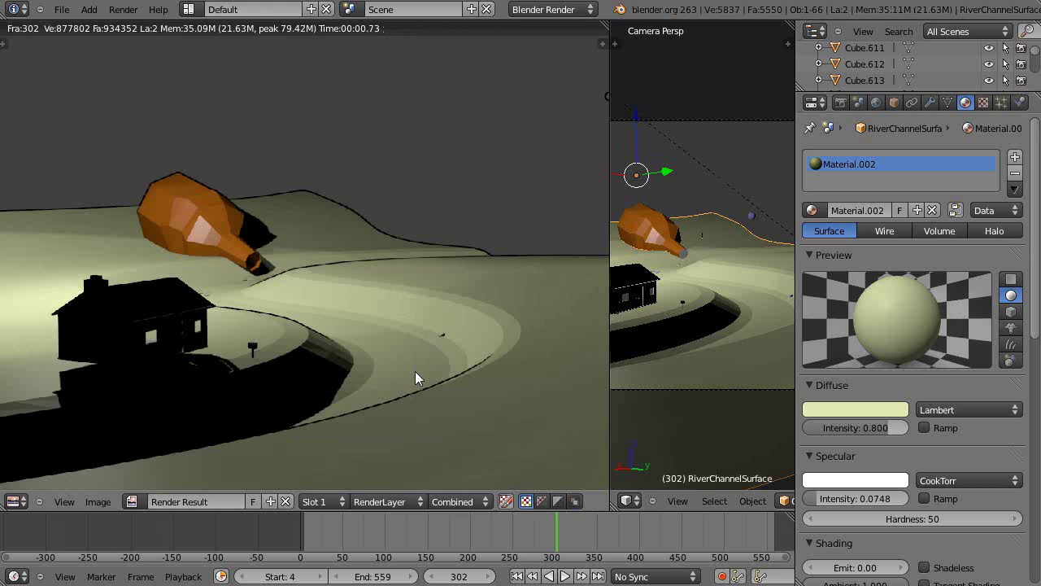
left_click(413, 391)
left_click(525, 422)
middle_click_drag(260, 391, 366, 371)
middle_click_drag(386, 416, 379, 415)
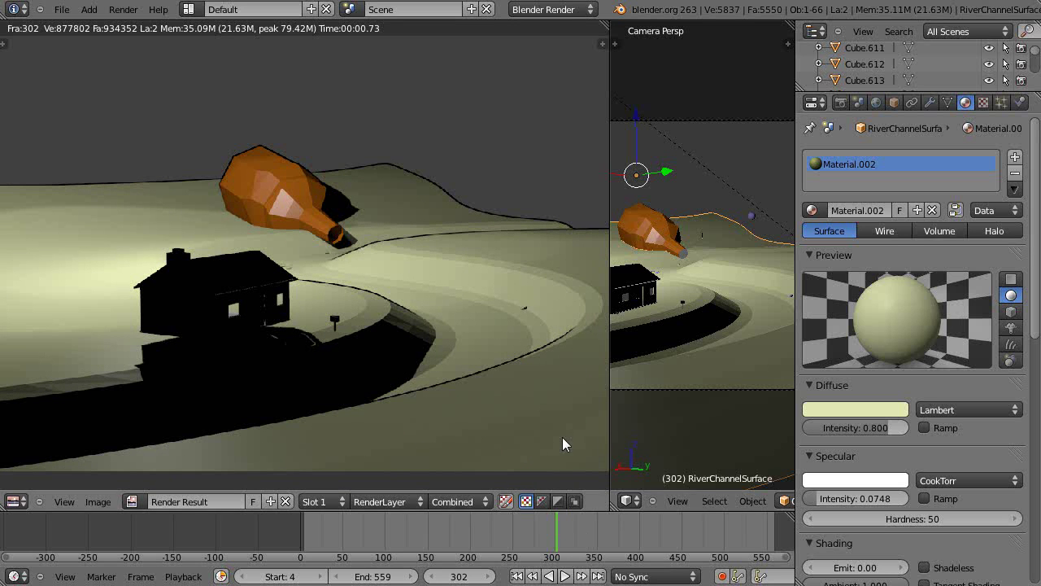
Select the Sphere emitter and review its Volume material Material.001 with emission 3.000.
right_click(753, 220)
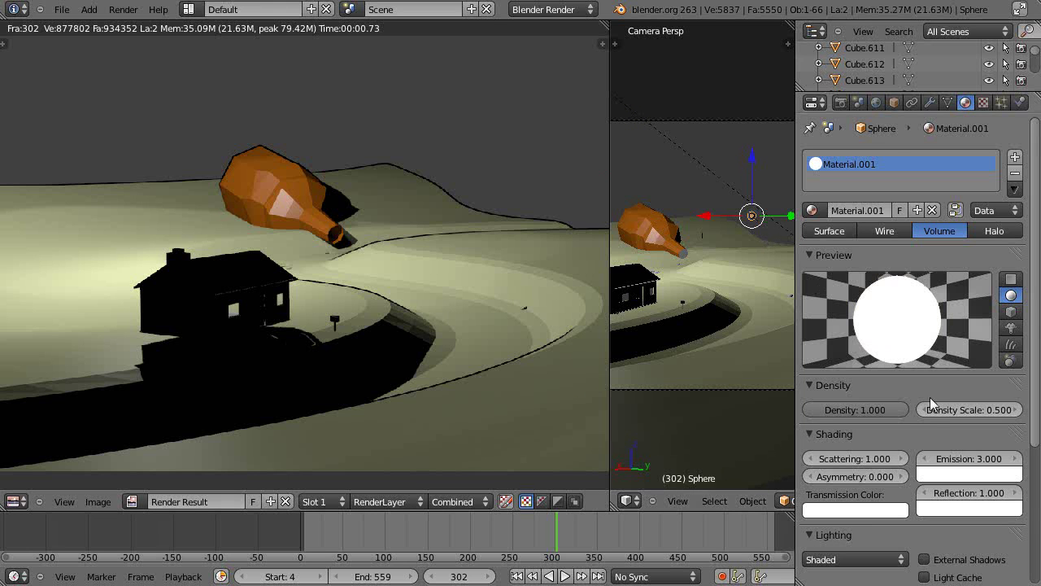
scroll(933, 409, "down", 2)
scroll(944, 414, "up", 3)
scroll(1038, 240, "down", 6)
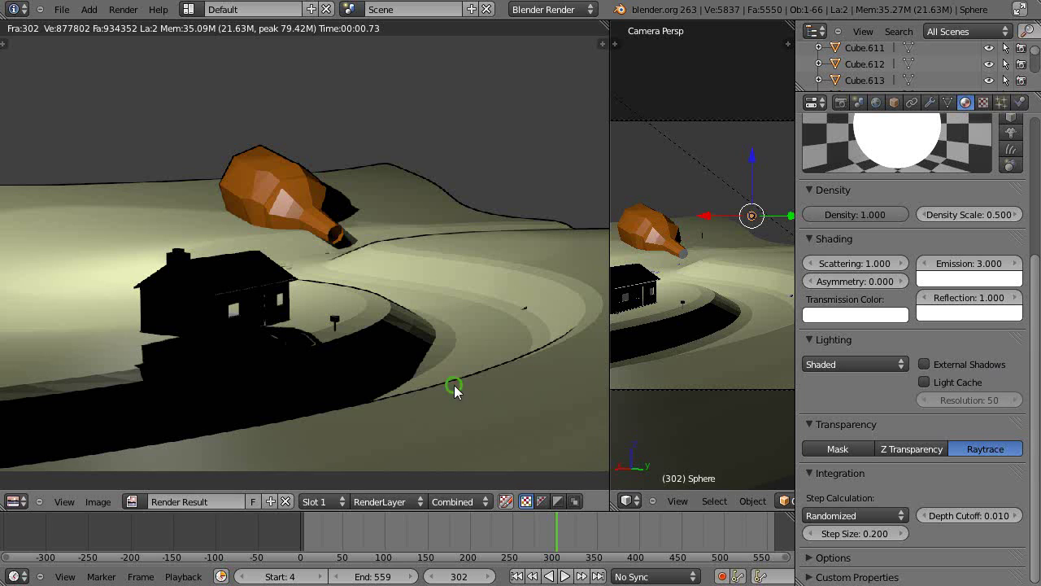
middle_click_drag(454, 385, 507, 370)
scroll(530, 348, "up", 3)
scroll(515, 368, "down", 3)
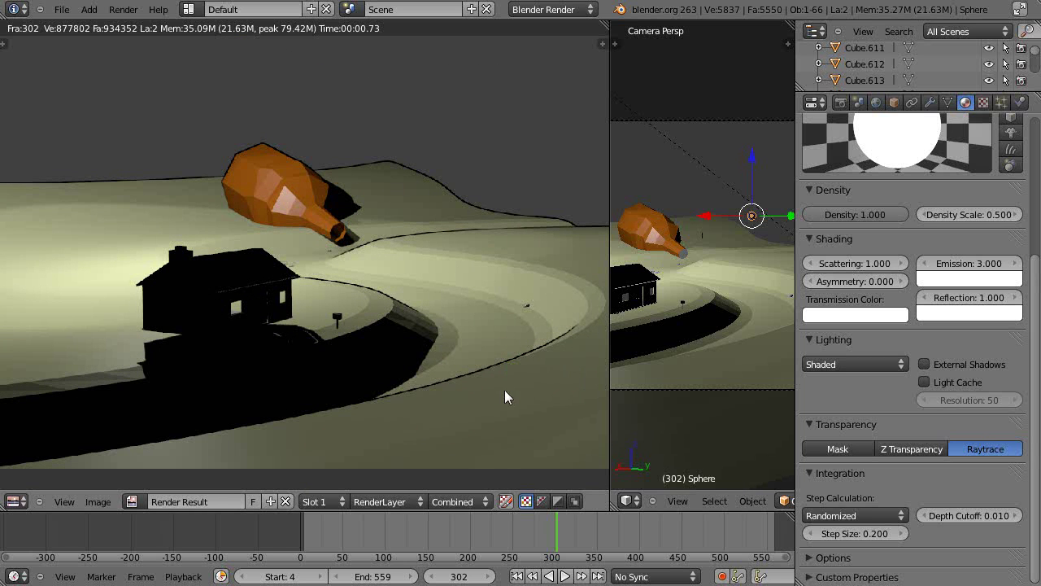
Render frame 302 again with F12.
key("F12")
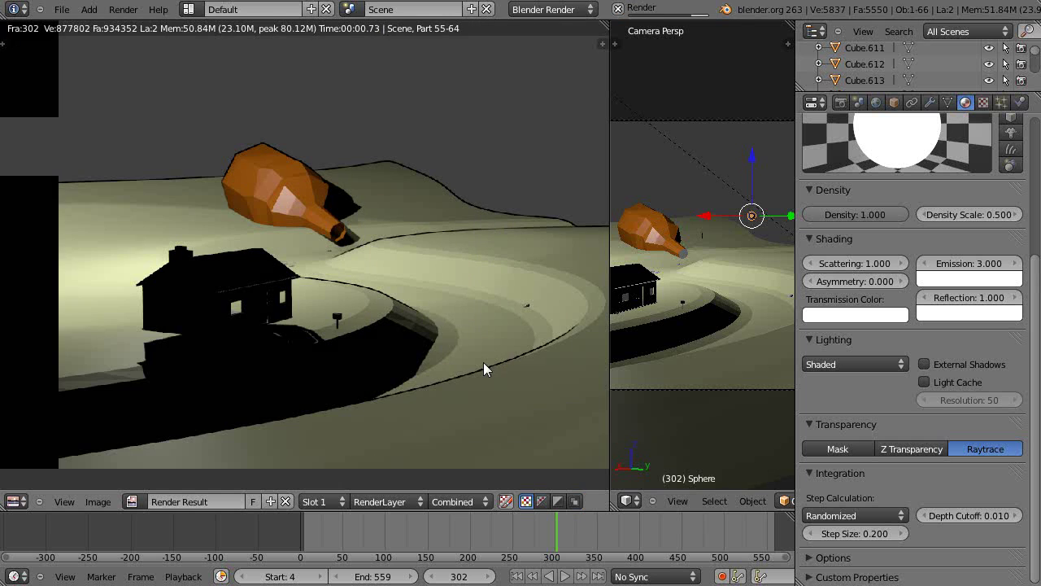
scroll(483, 364, "up", 2)
scroll(483, 364, "up", 6)
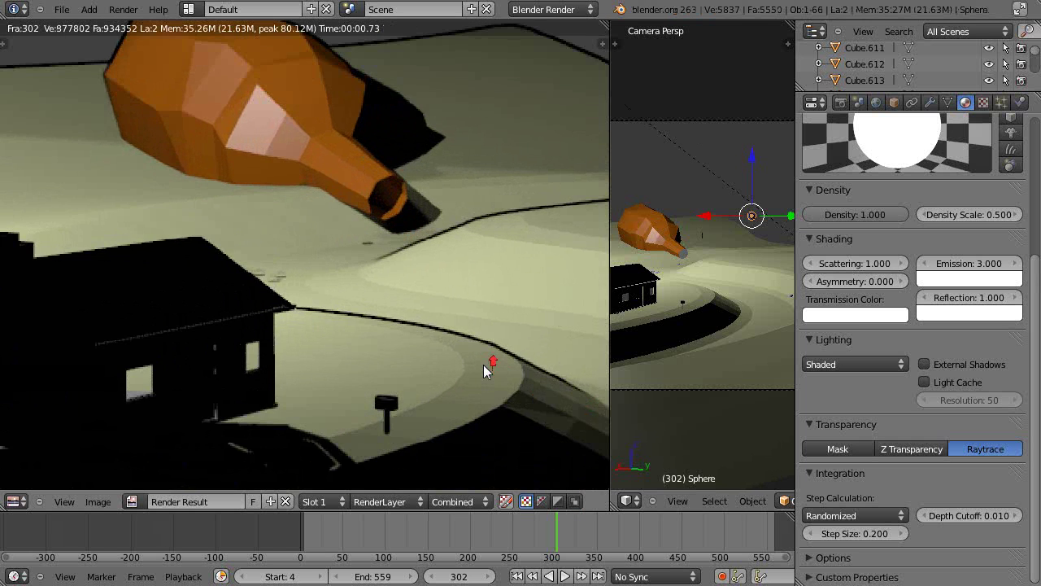
scroll(484, 360, "down", 3)
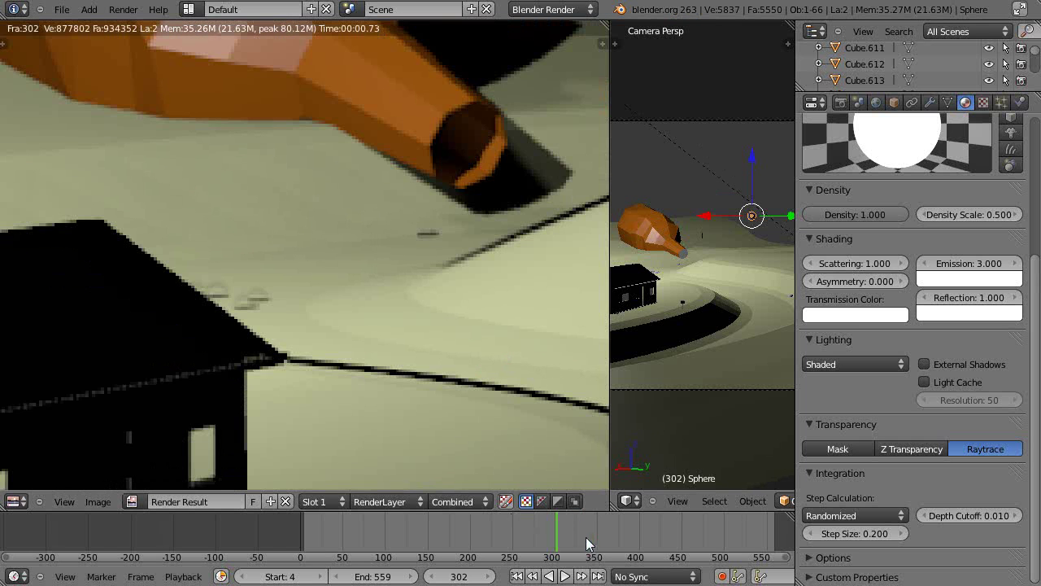
Move the timeline through frames 234 and 476 to frame 537, where the particles appear.
left_click_drag(585, 537, 499, 532)
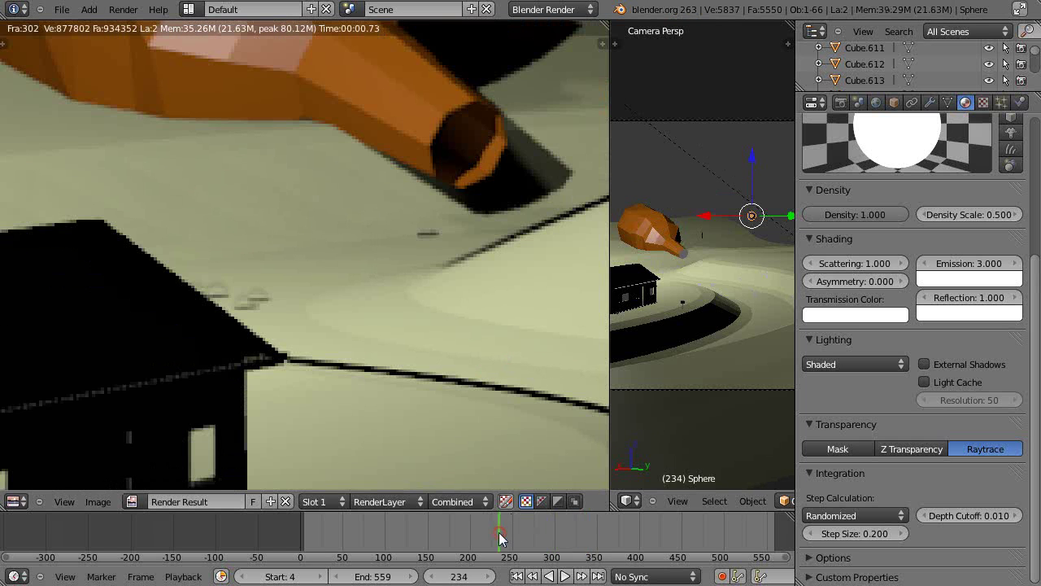
left_click(705, 529)
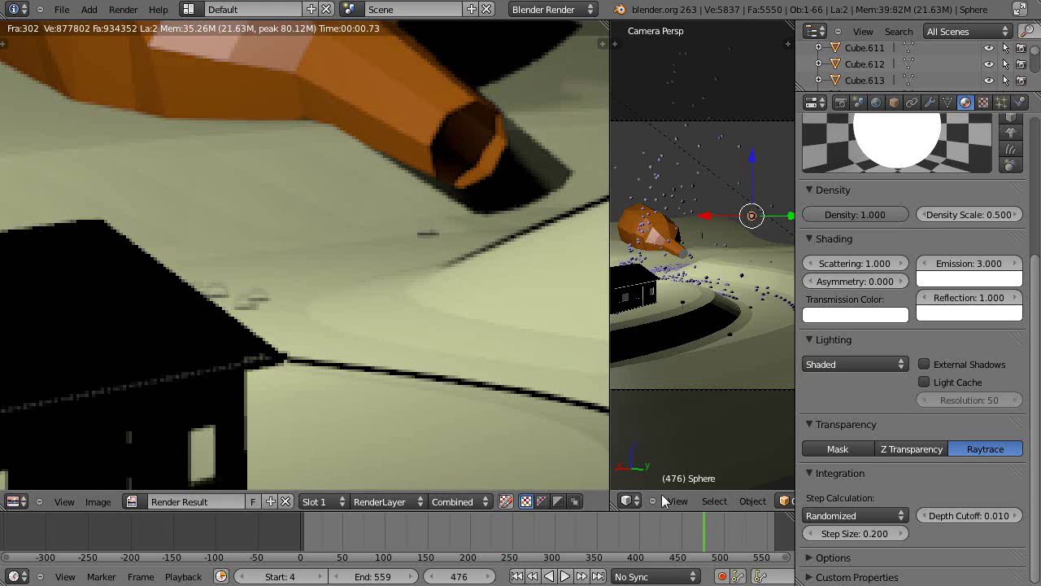
left_click(756, 540)
Render frame 537, then widen and zoom the result to inspect the outlined particle rings.
middle_click_drag(520, 383, 499, 385)
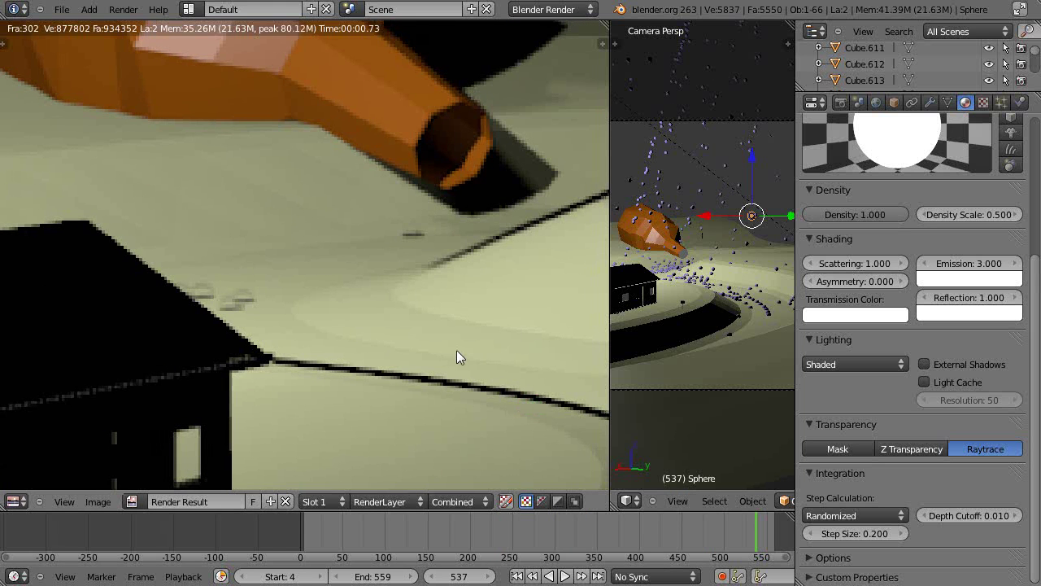
key("F12")
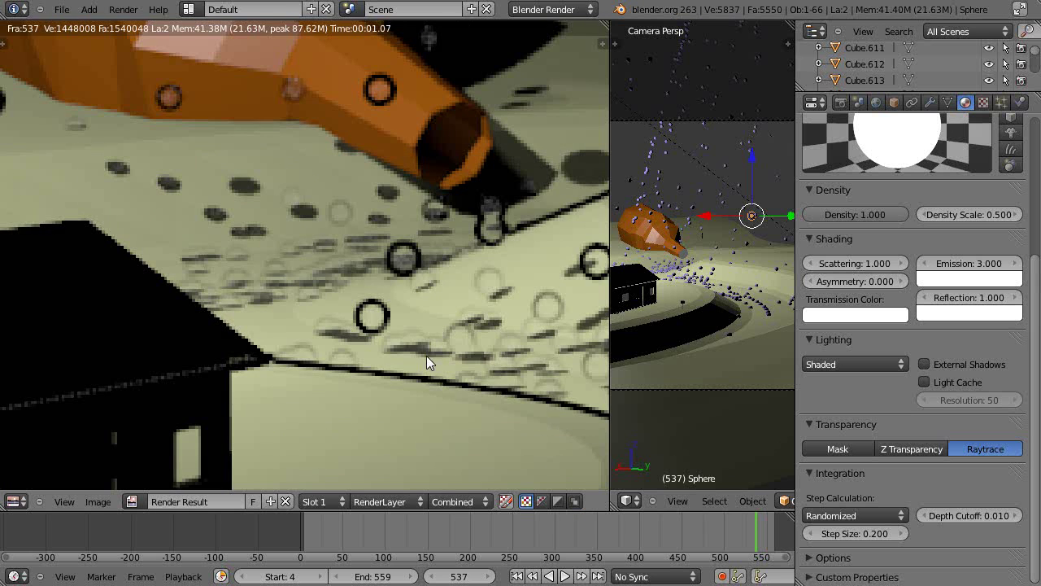
scroll(453, 380, "down", 5)
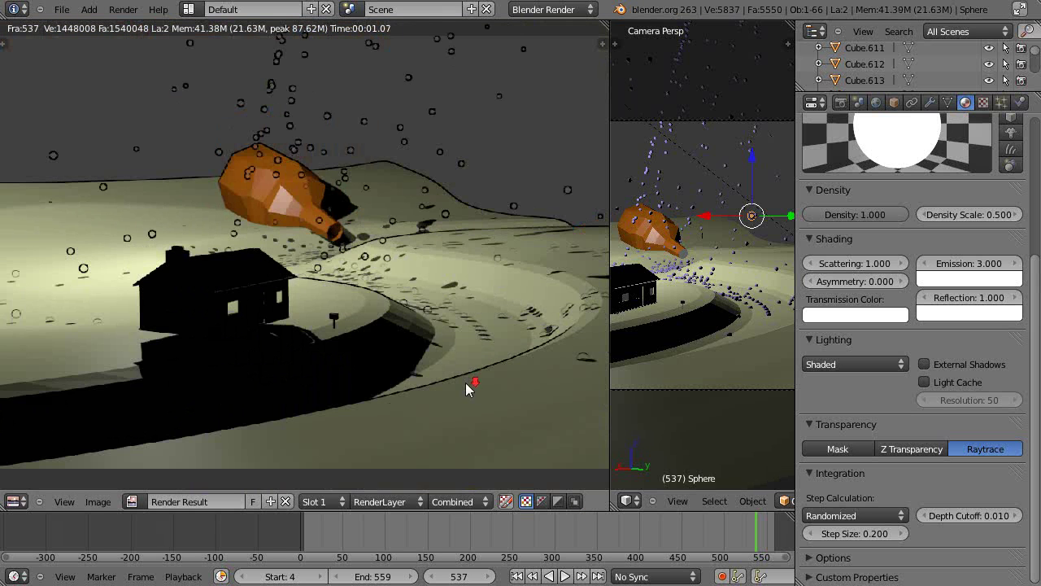
middle_click_drag(474, 370, 450, 387)
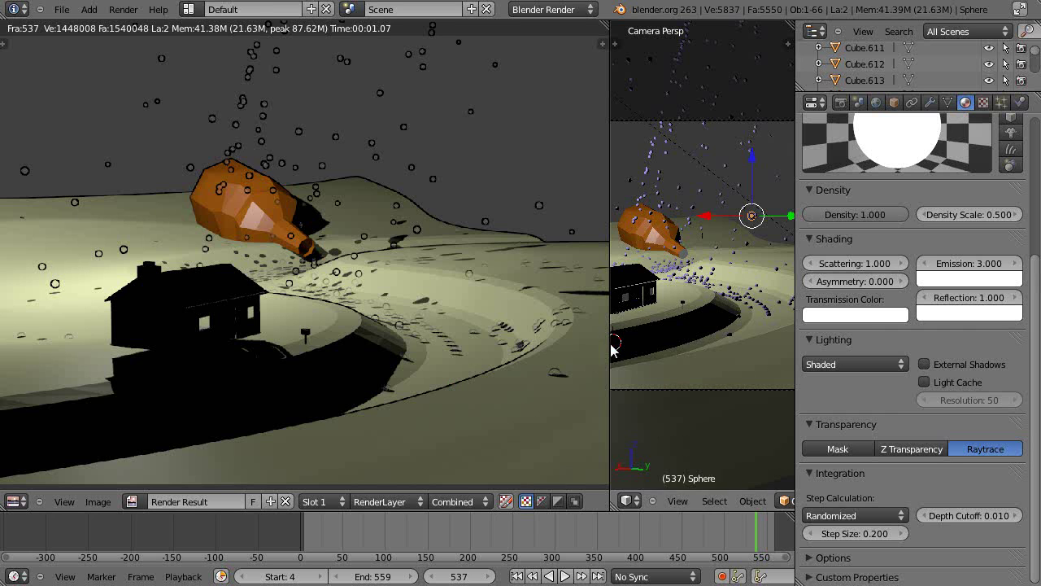
left_click_drag(613, 345, 703, 350)
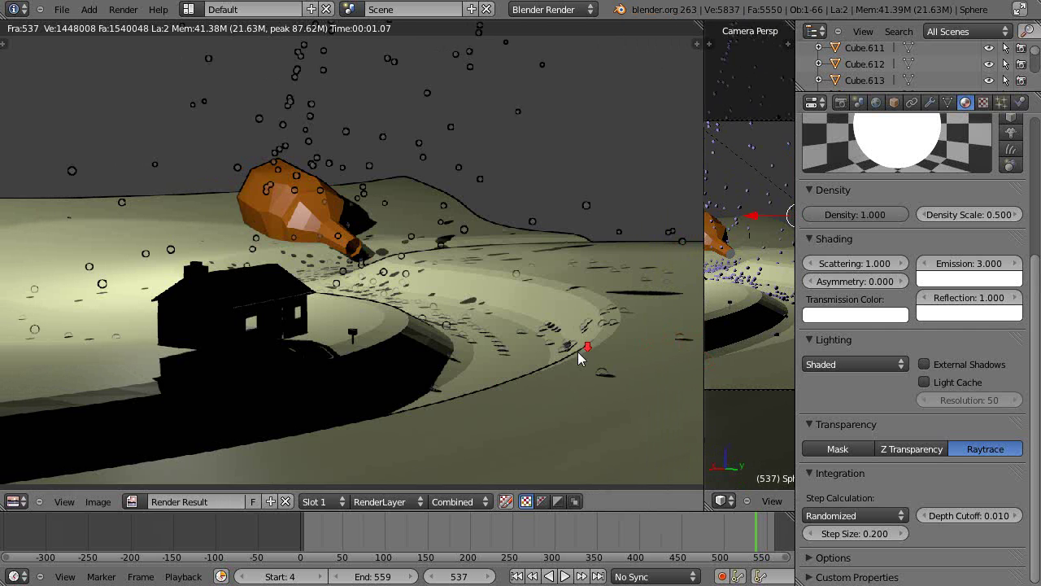
scroll(578, 351, "up", 4)
scroll(577, 351, "up", 1)
scroll(577, 351, "down", 2)
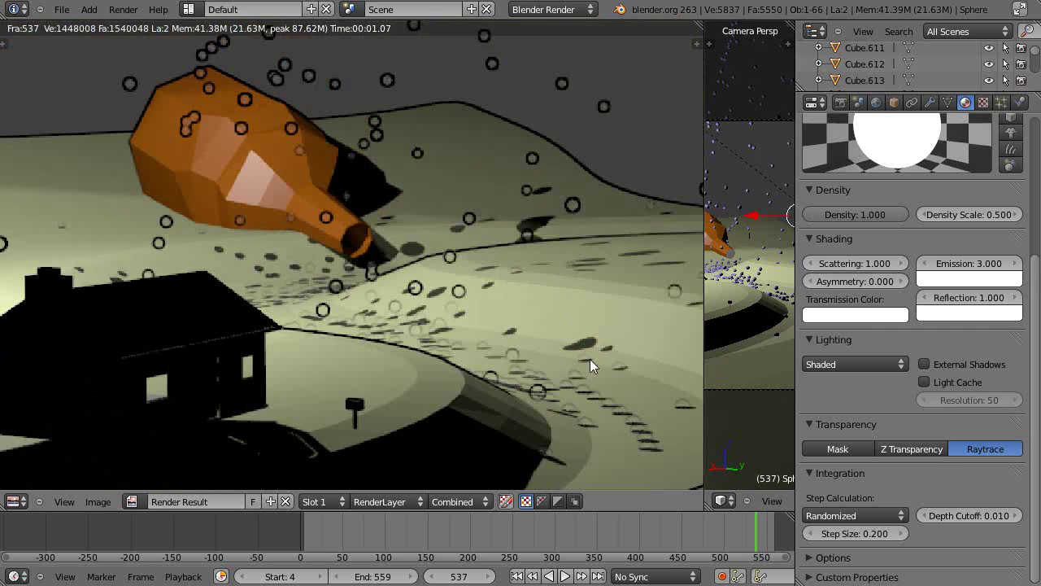
scroll(935, 199, "up", 6)
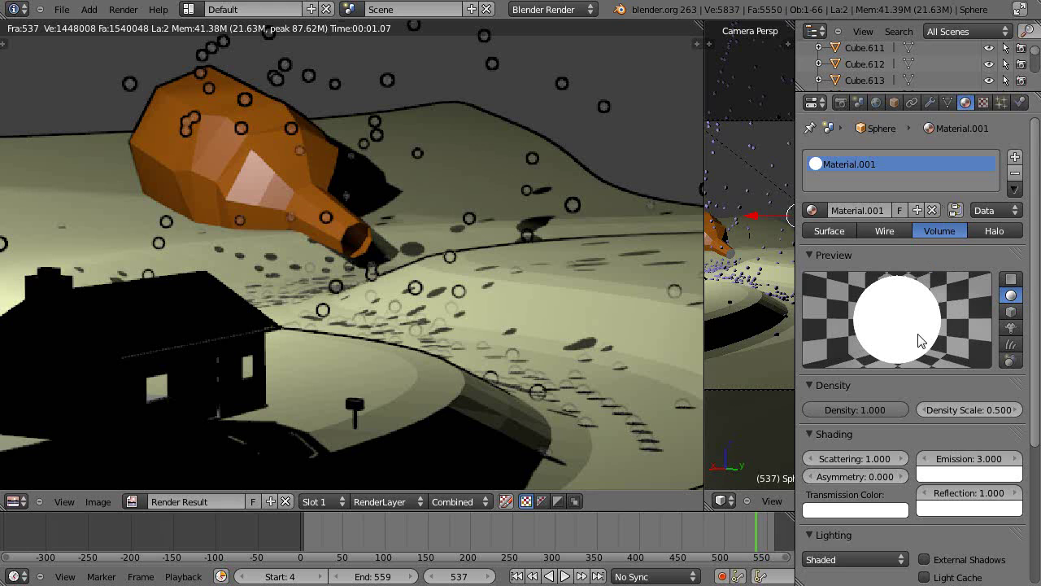
Show the Render properties and scroll to Post Processing with Edge at threshold 10.
scroll(920, 340, "down", 4)
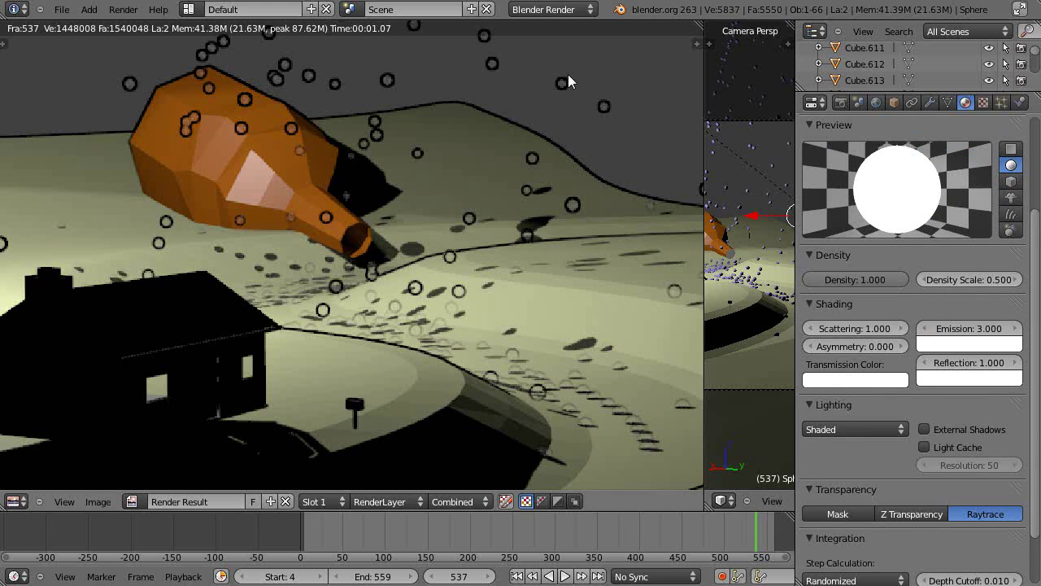
left_click(840, 103)
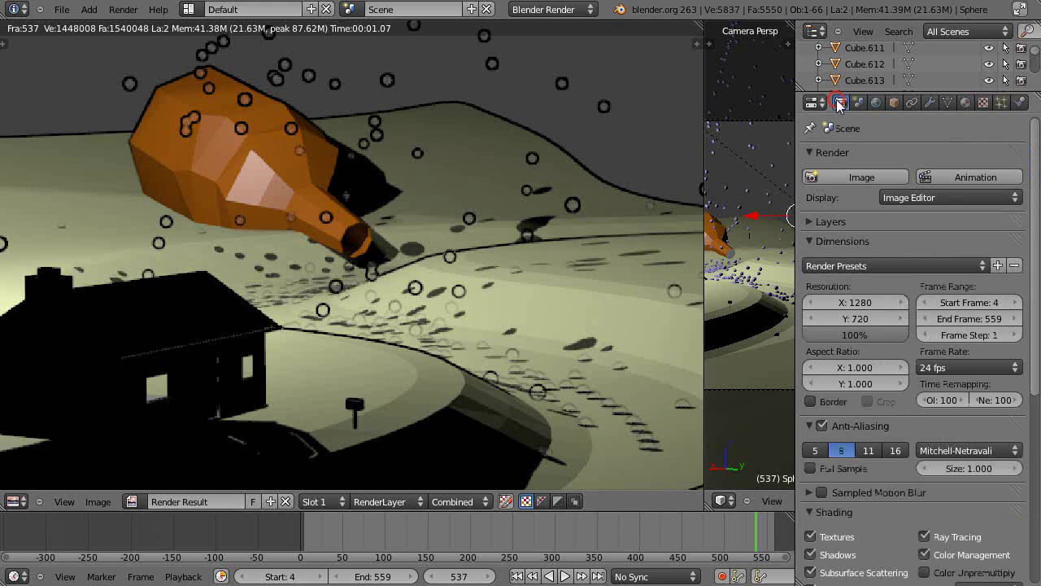
scroll(990, 360, "down", 10)
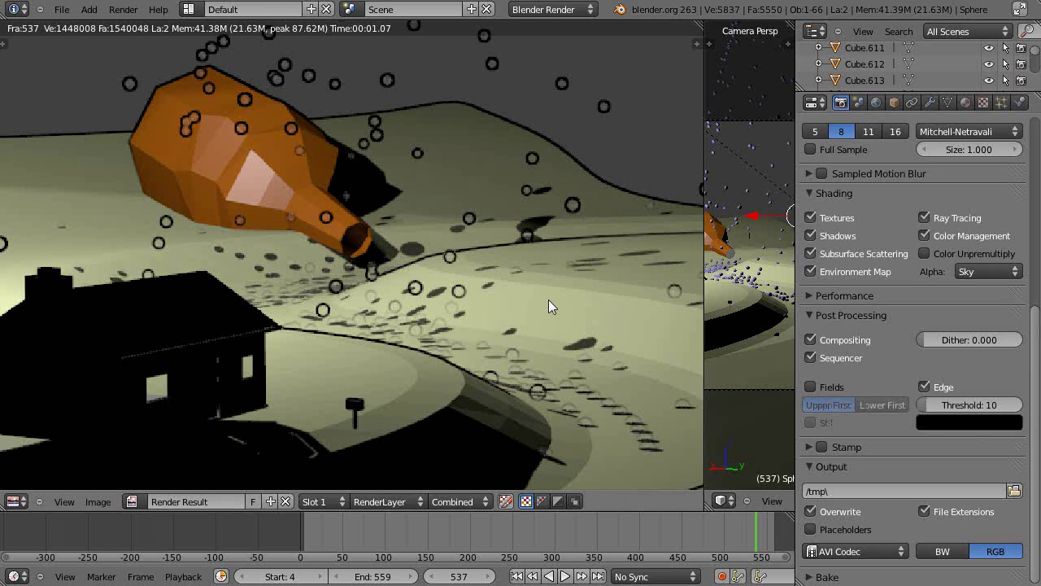
scroll(550, 303, "down", 2)
scroll(554, 304, "up", 2)
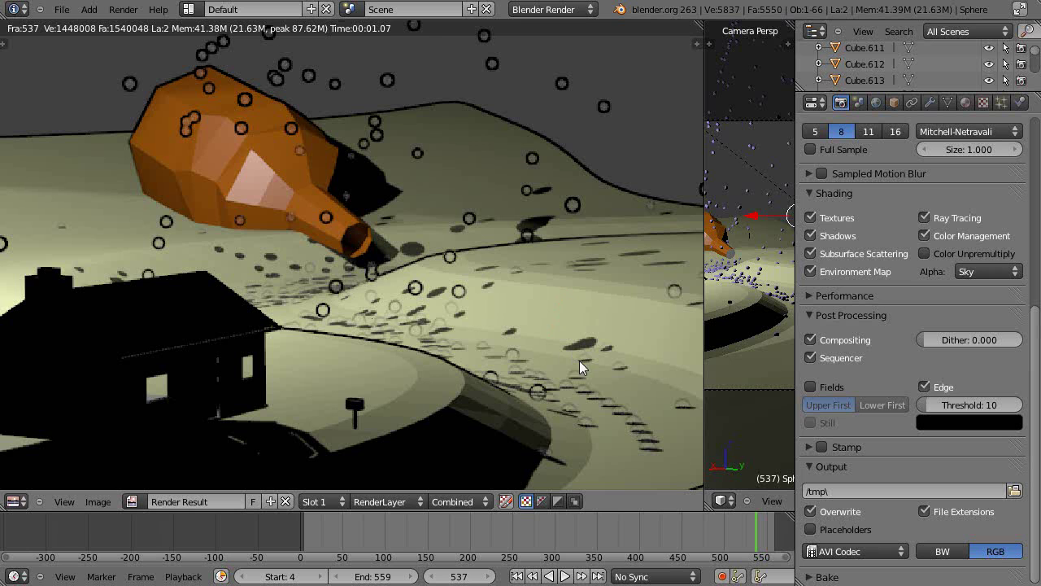